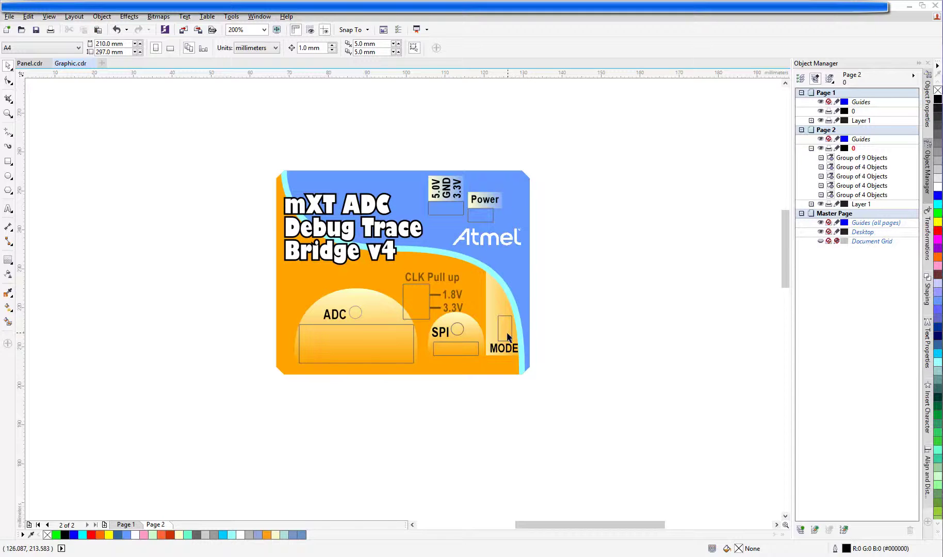
Step: Duplicate the panel's background curve and add a contour 1.5 mm inside it
{"action": "left_click", "coordinate": [277, 273]}
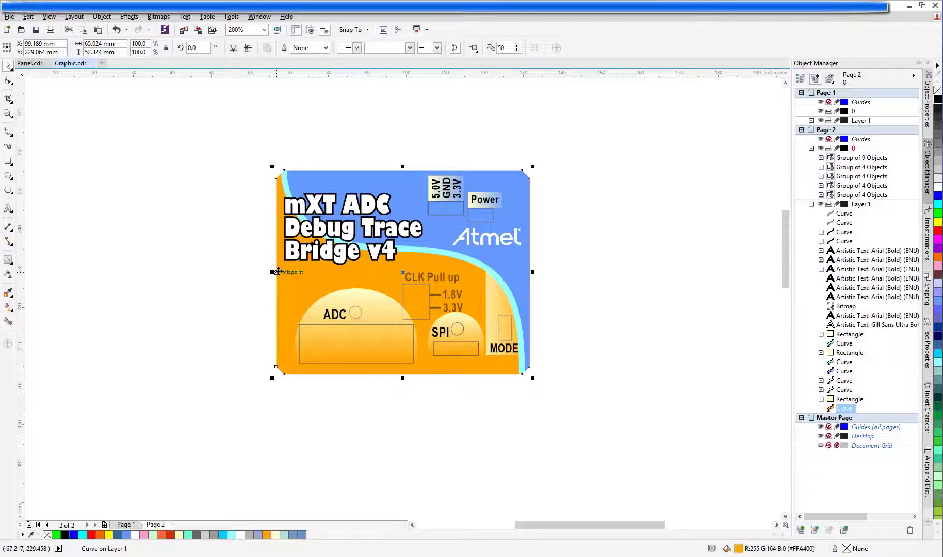
{"action": "key", "text": "ctrl+v"}
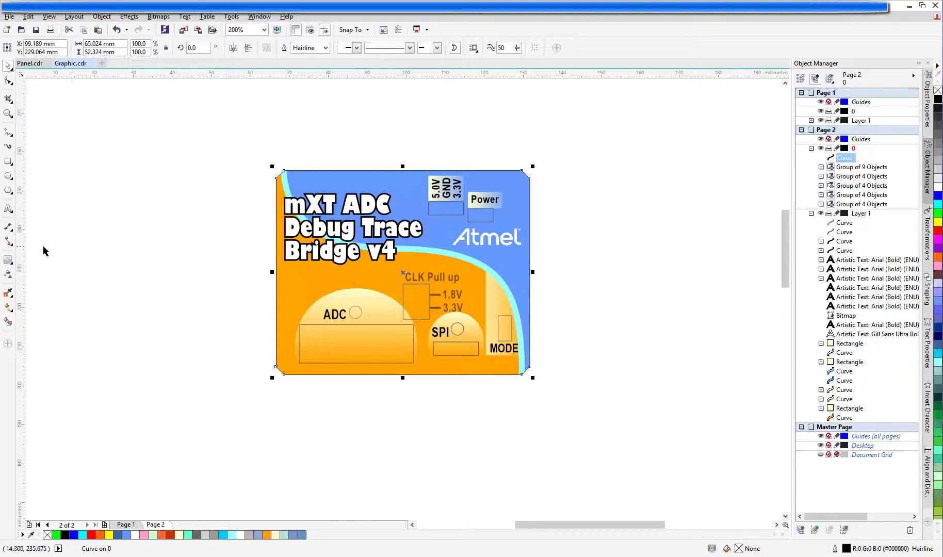
{"action": "left_click", "coordinate": [8, 261]}
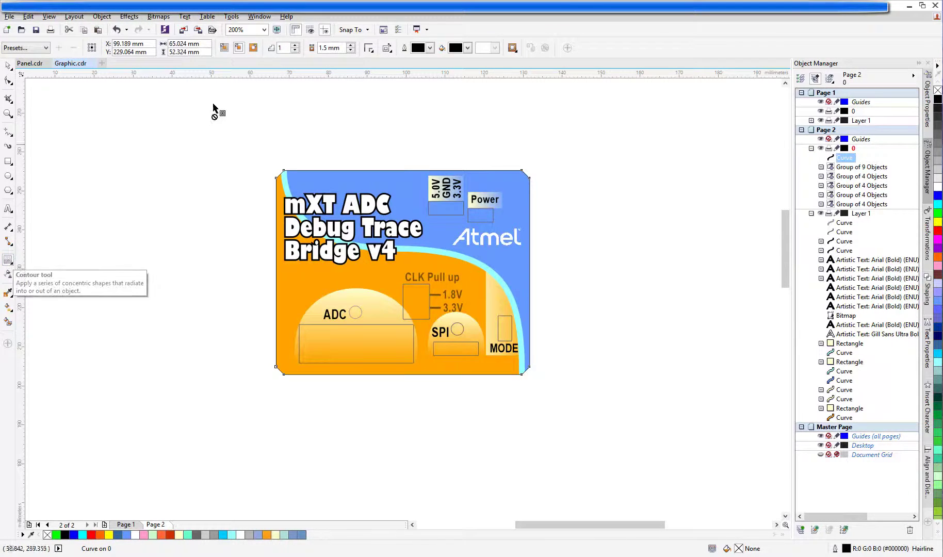
{"action": "left_click", "coordinate": [295, 48]}
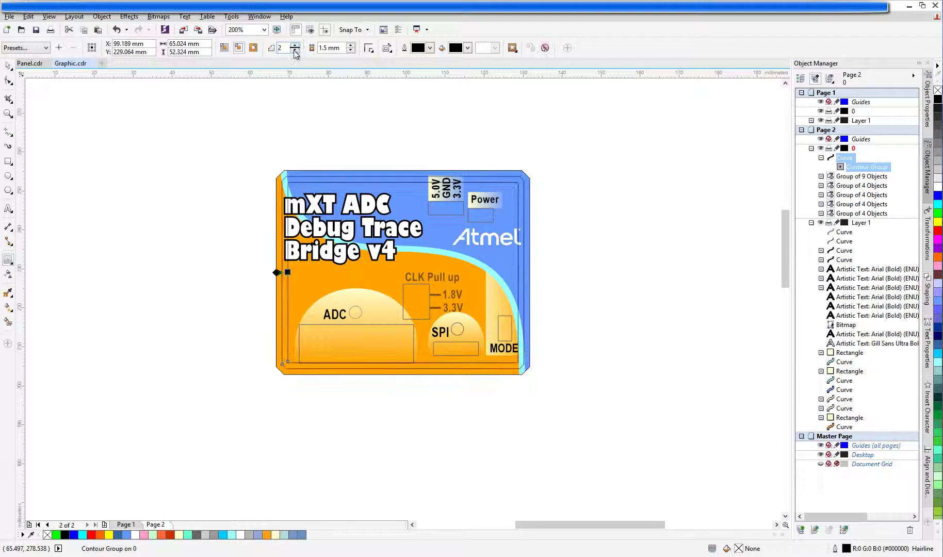
{"action": "left_click", "coordinate": [143, 162]}
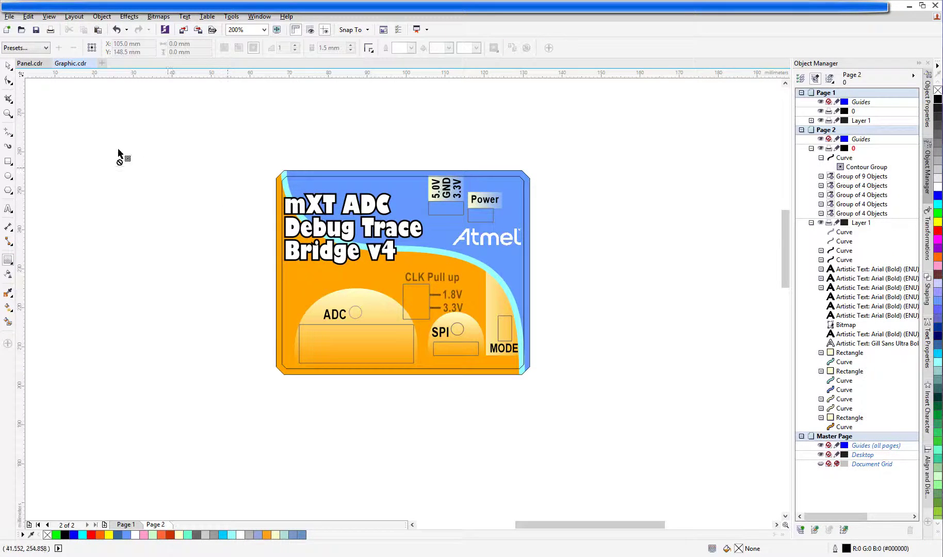
{"action": "left_click", "coordinate": [8, 65]}
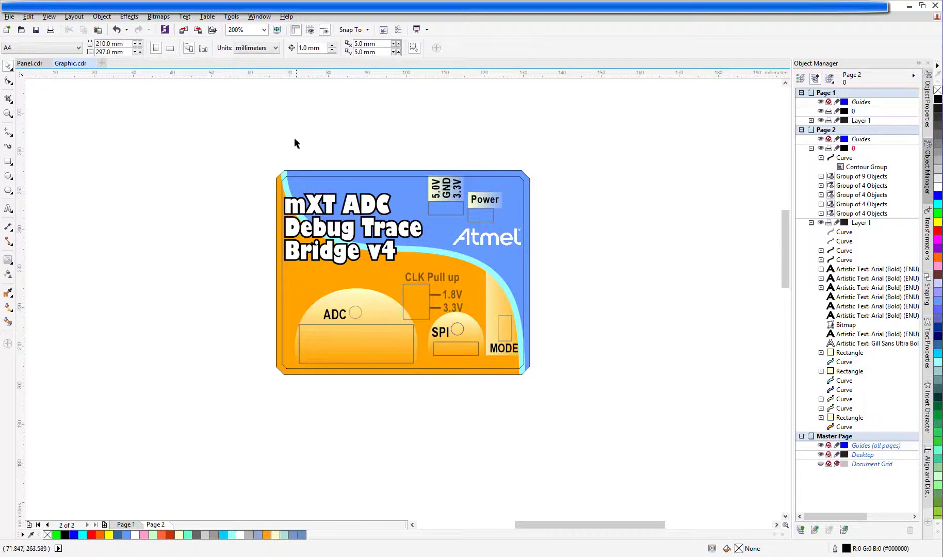
Step: Break the contour group apart and delete the extra full-panel curve
{"action": "left_click", "coordinate": [277, 189]}
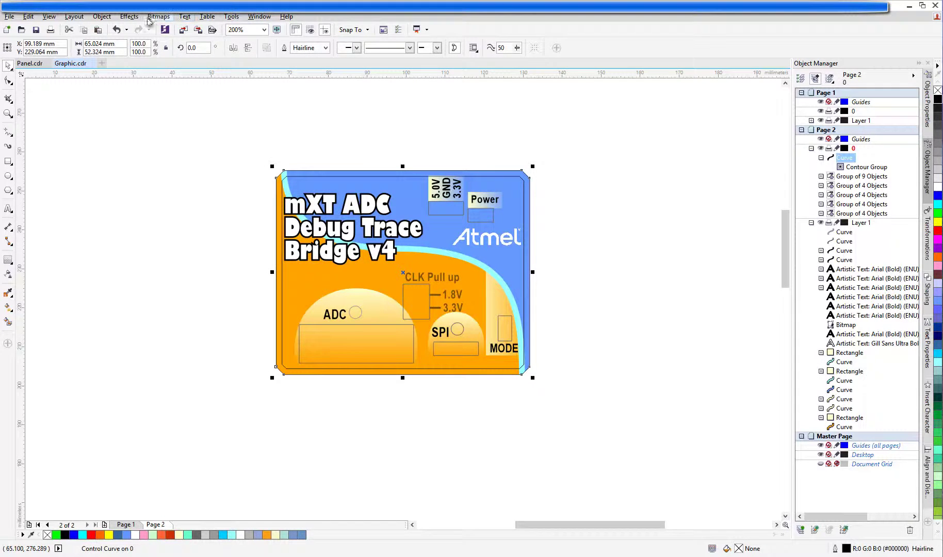
{"action": "left_click", "coordinate": [102, 16]}
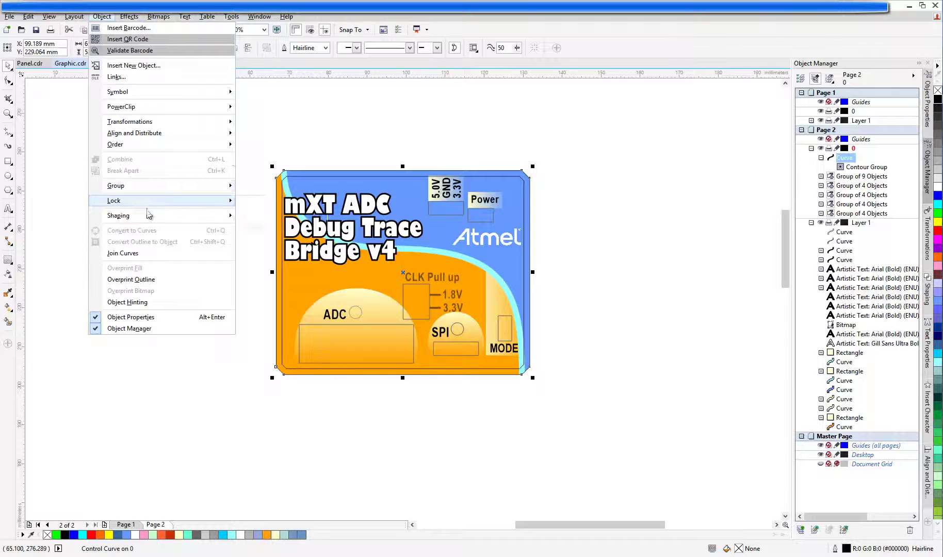
{"action": "left_click", "coordinate": [322, 128]}
{"action": "left_click", "coordinate": [297, 177]}
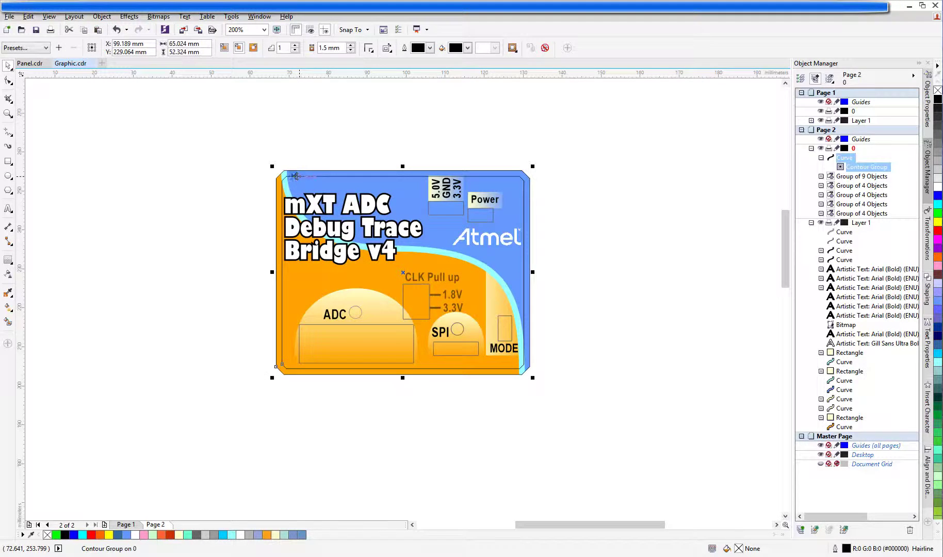
{"action": "left_click", "coordinate": [102, 17]}
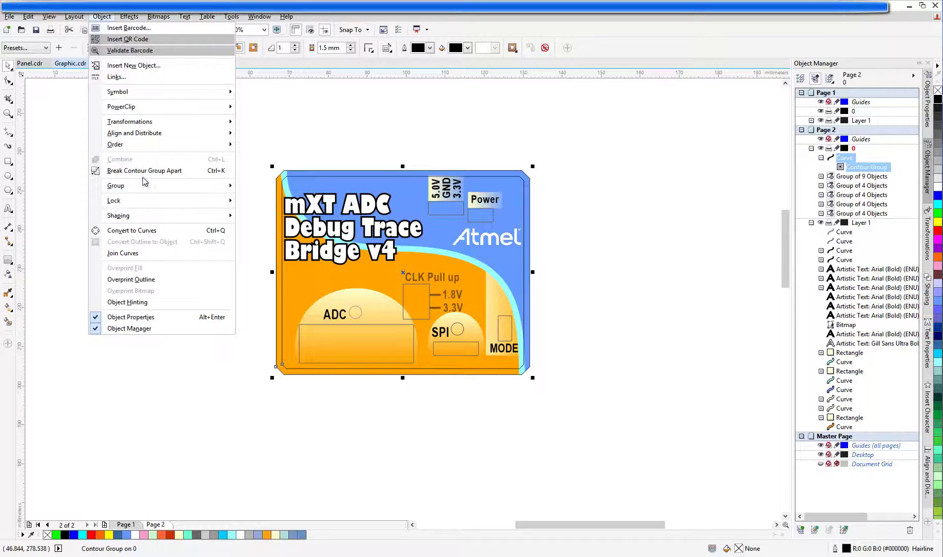
{"action": "left_click", "coordinate": [160, 172]}
{"action": "left_click", "coordinate": [180, 191]}
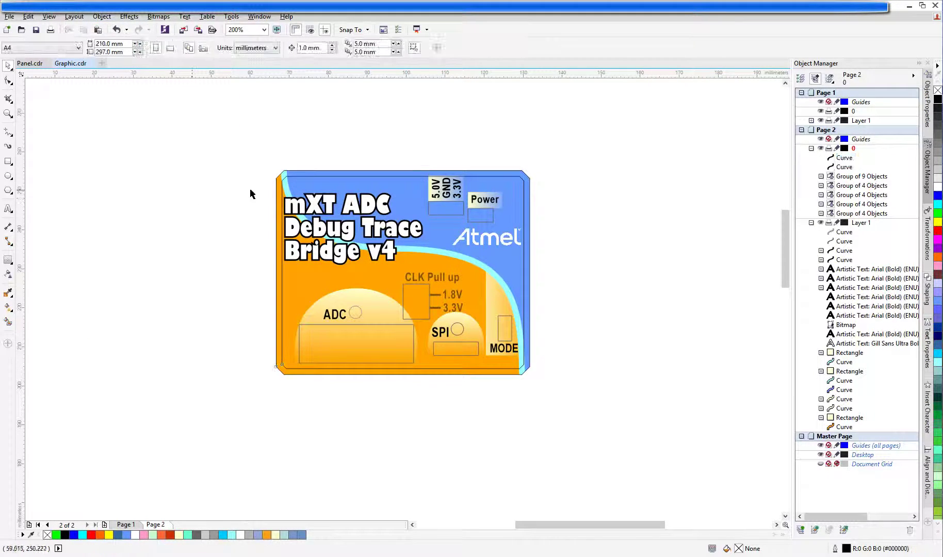
{"action": "left_click", "coordinate": [278, 204]}
{"action": "key", "text": "Delete"}
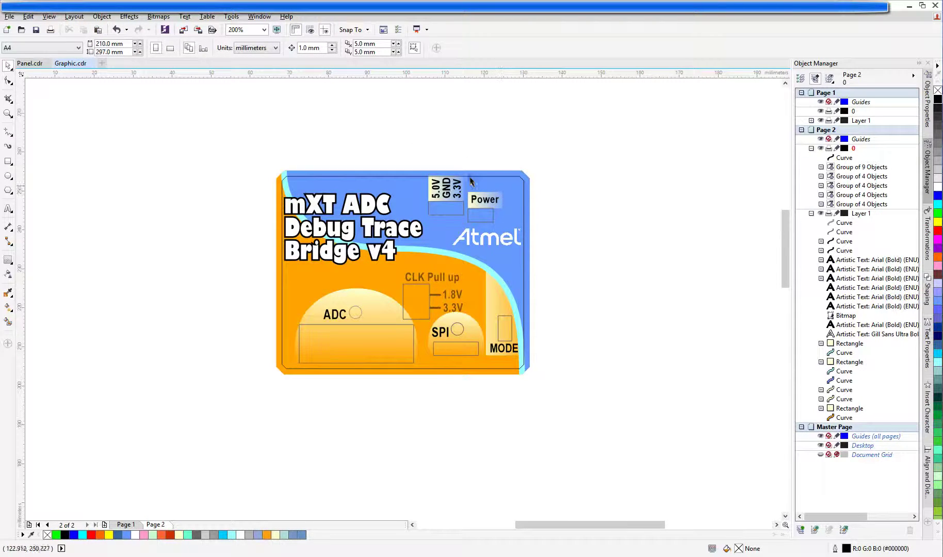
Step: Select the Page 3 outlines and export them to the target folder as Cu.dxf
{"action": "left_click", "coordinate": [358, 322]}
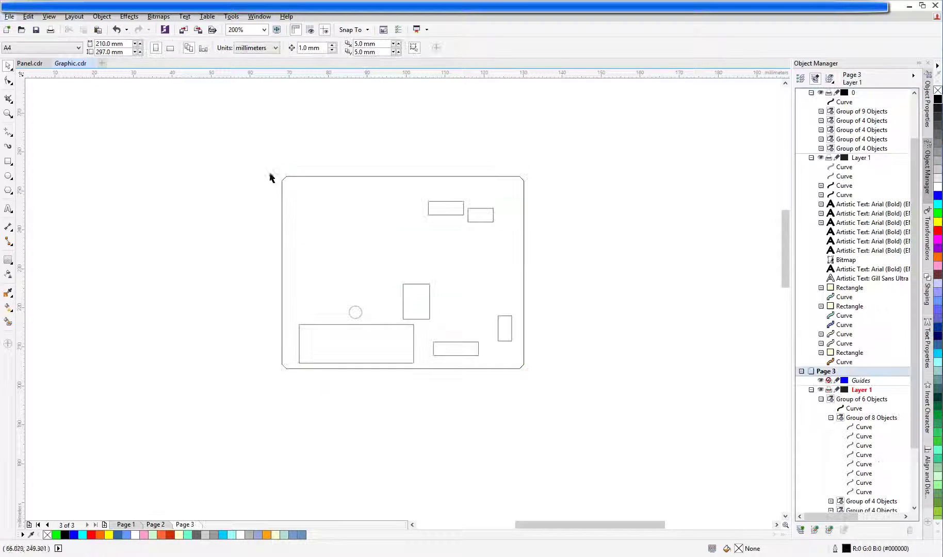
{"action": "mouse_move", "coordinate": [261, 150]}
{"action": "left_mouse_down"}
{"action": "mouse_move", "coordinate": [411, 265]}
{"action": "mouse_move", "coordinate": [556, 416]}
{"action": "left_mouse_up"}
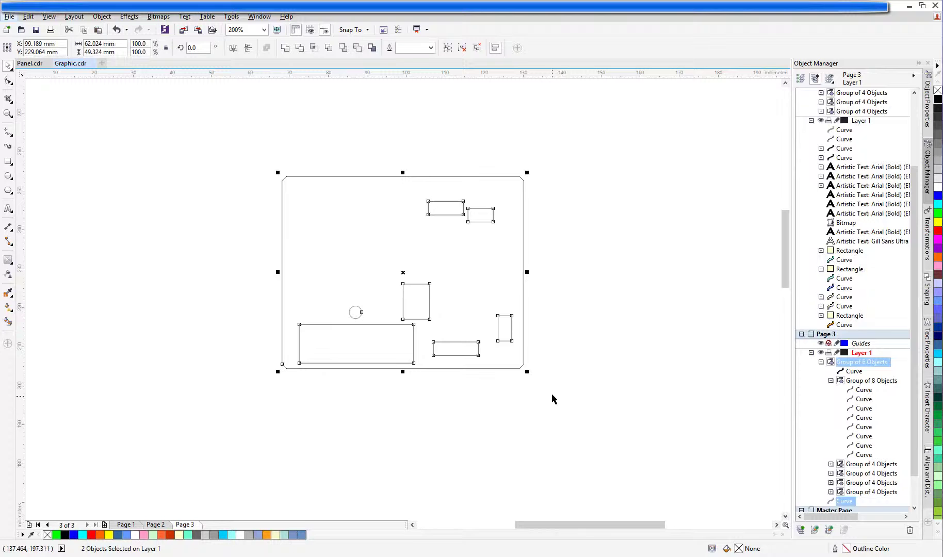
{"action": "key", "text": "ctrl+e"}
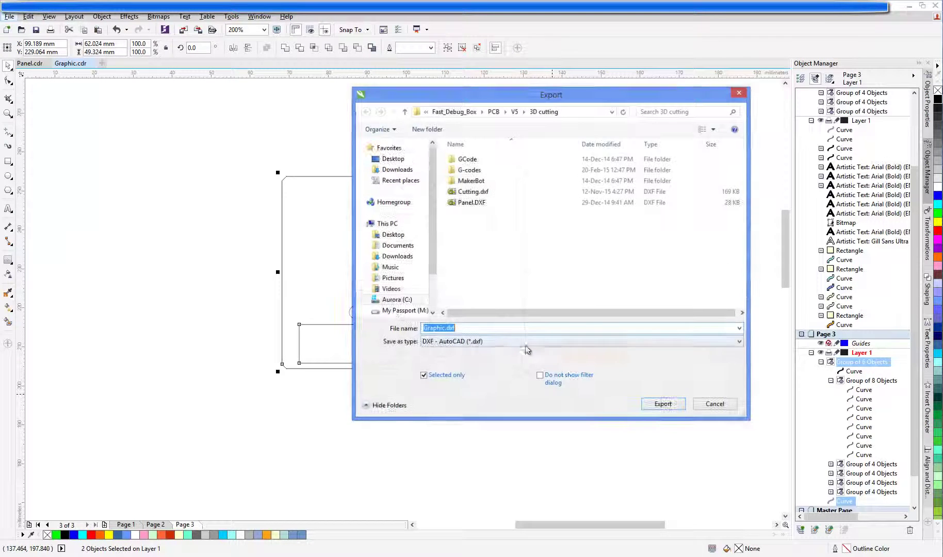
{"action": "key", "text": "ctrl+v"}
{"action": "key", "text": "Return"}
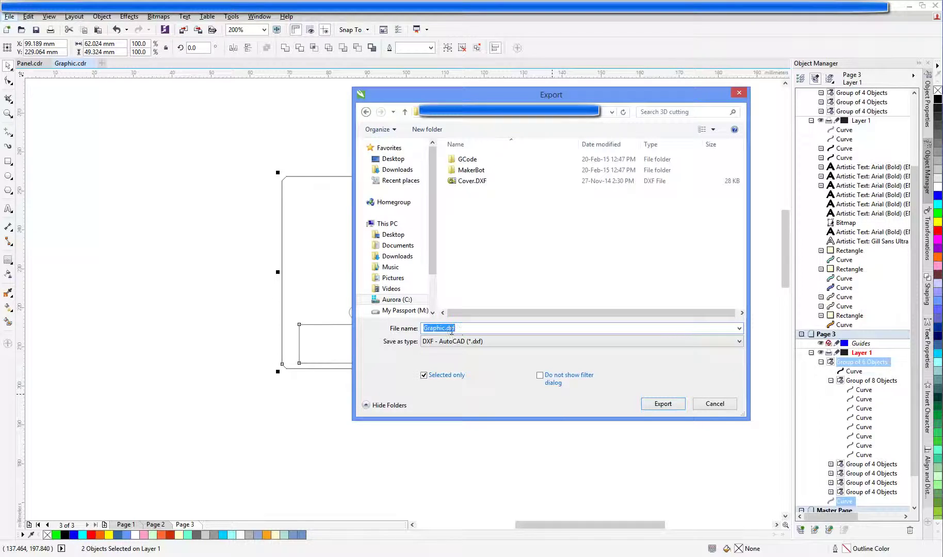
{"action": "left_click_drag", "start_coordinate": [445, 328], "coordinate": [374, 326]}
{"action": "type", "text": "Cutting line V4"}
{"action": "key", "text": "Return"}
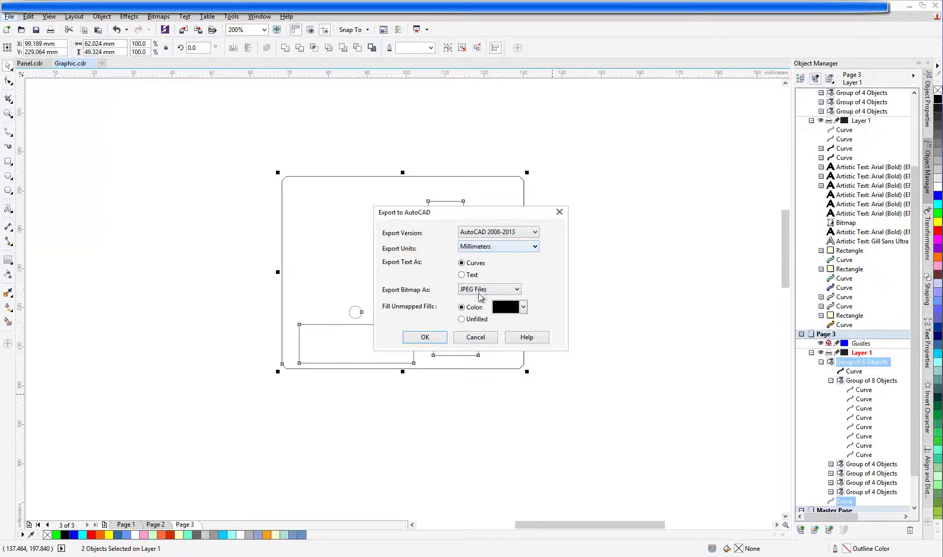
{"action": "left_click", "coordinate": [425, 338]}
{"action": "left_click", "coordinate": [441, 394]}
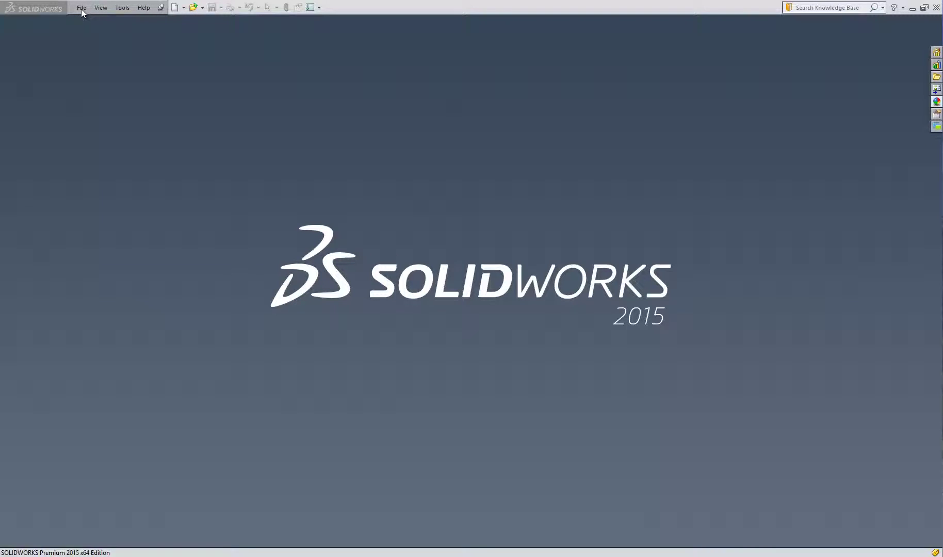
Step: Create a new Part document from the New SOLIDWORKS Document dialog
{"action": "left_click", "coordinate": [82, 8]}
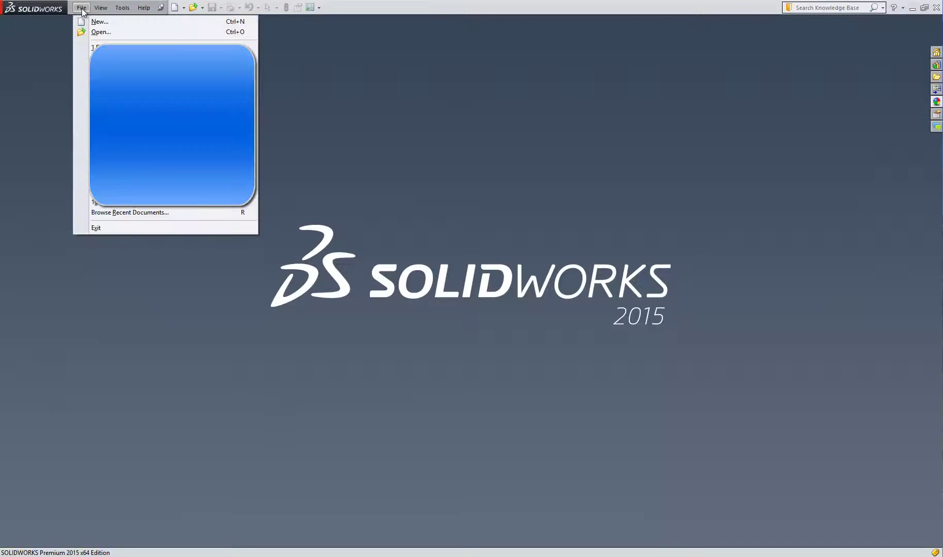
{"action": "left_click", "coordinate": [99, 22]}
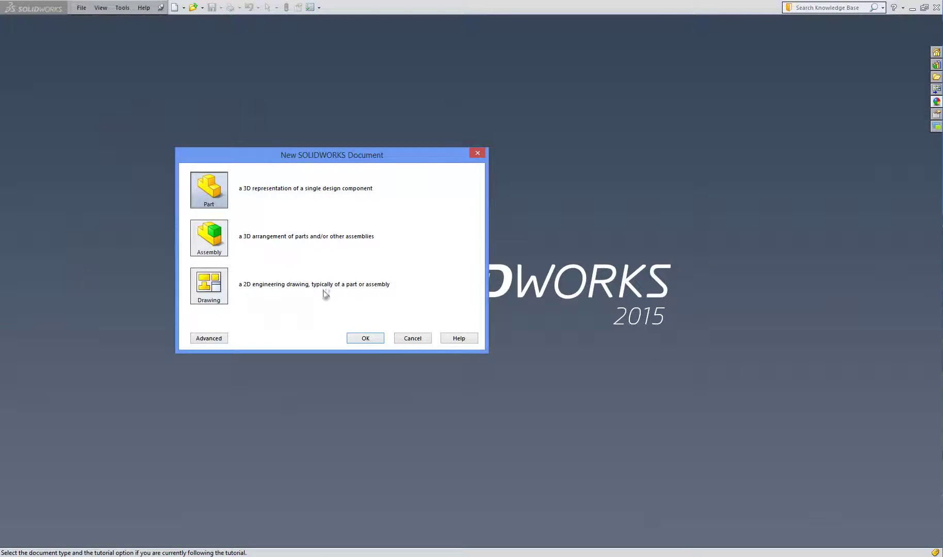
{"action": "double_click", "coordinate": [221, 203]}
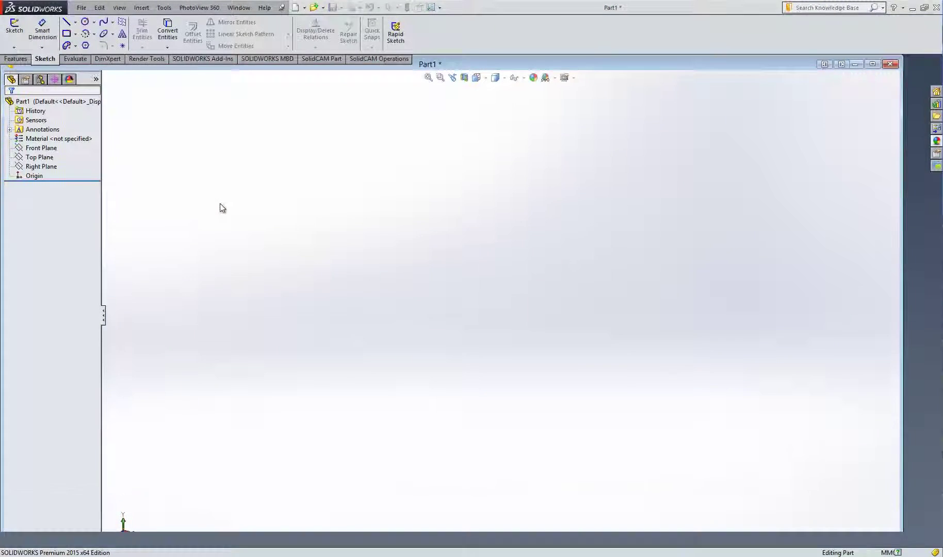
Step: Sketch a center rectangle on the Front Plane, centred at the origin
{"action": "left_click", "coordinate": [42, 159]}
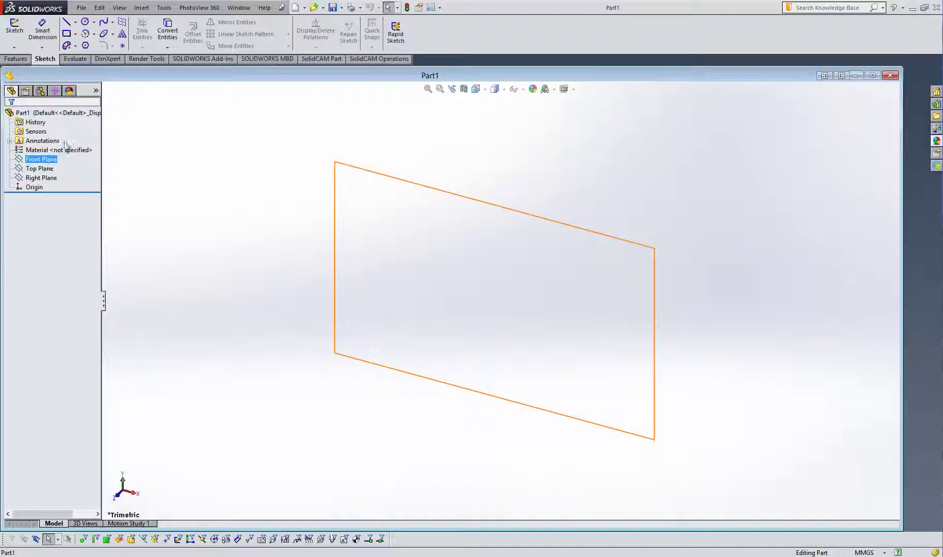
{"action": "left_click", "coordinate": [76, 34]}
{"action": "left_click", "coordinate": [98, 54]}
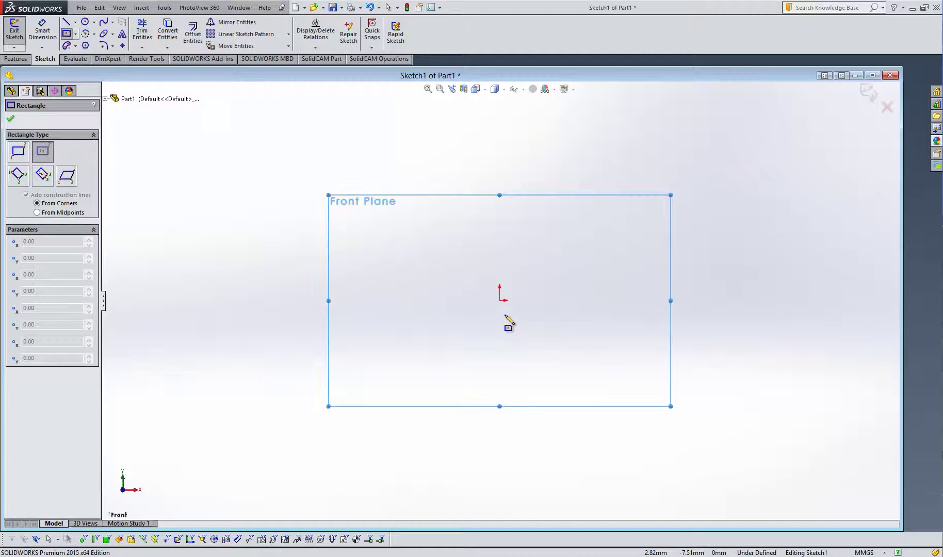
{"action": "left_click", "coordinate": [499, 300]}
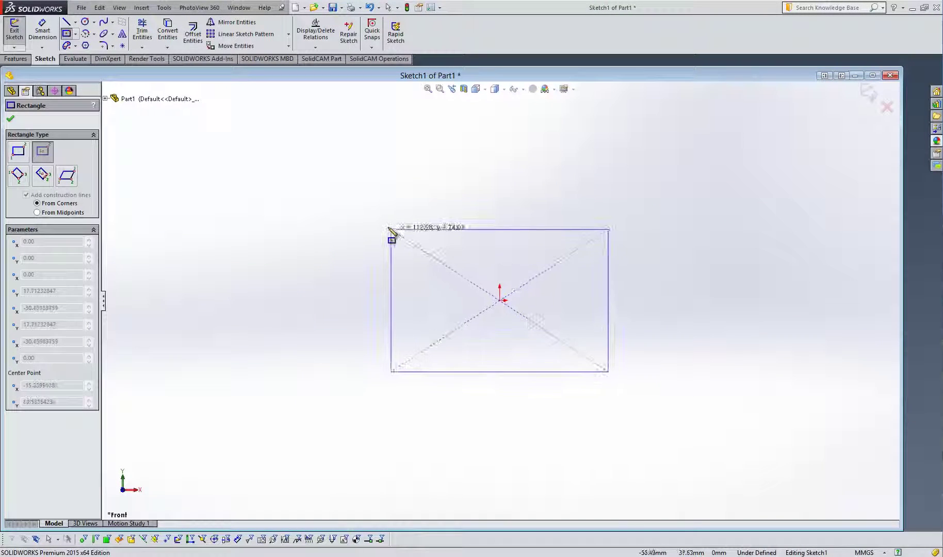
{"action": "left_click", "coordinate": [354, 203]}
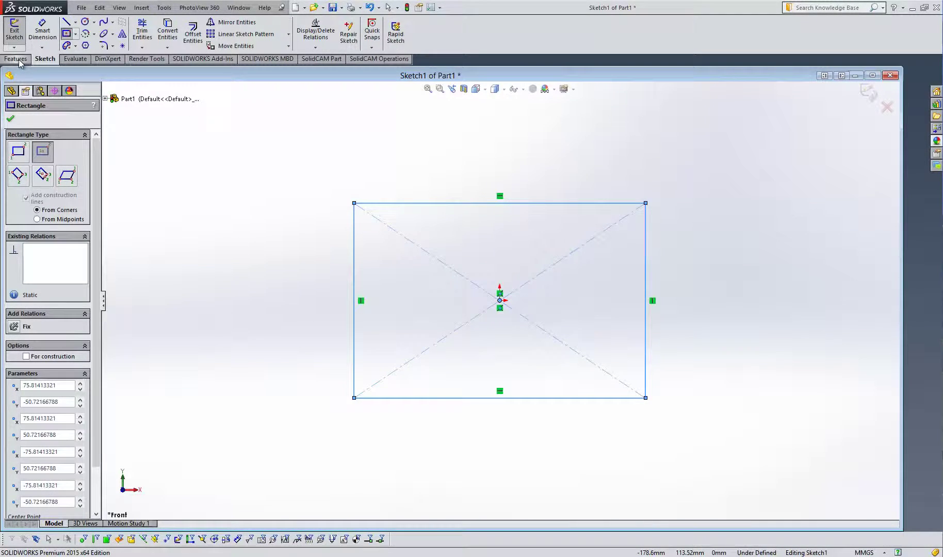
Step: Extrude the rectangle 10 mm into a plate and select its front face
{"action": "left_click", "coordinate": [19, 60]}
{"action": "left_click", "coordinate": [23, 40]}
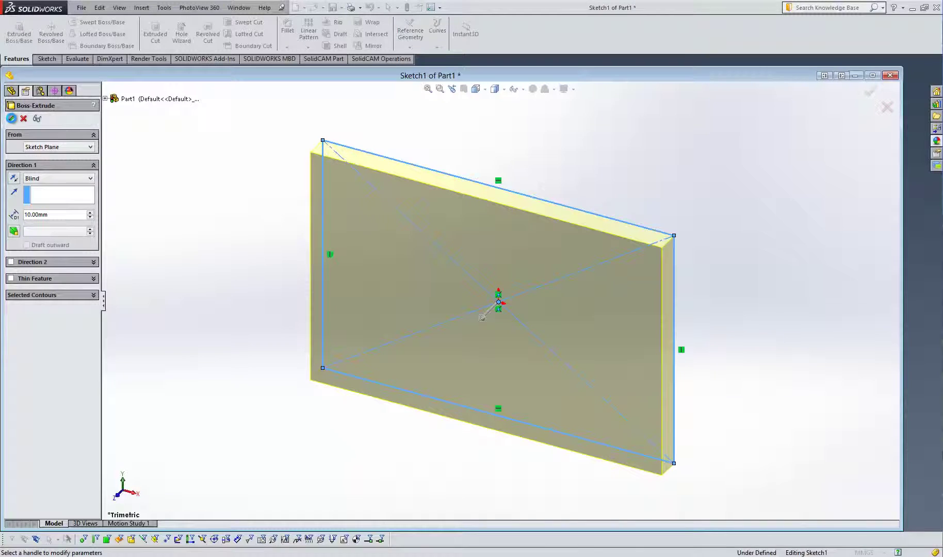
{"action": "left_click", "coordinate": [12, 118]}
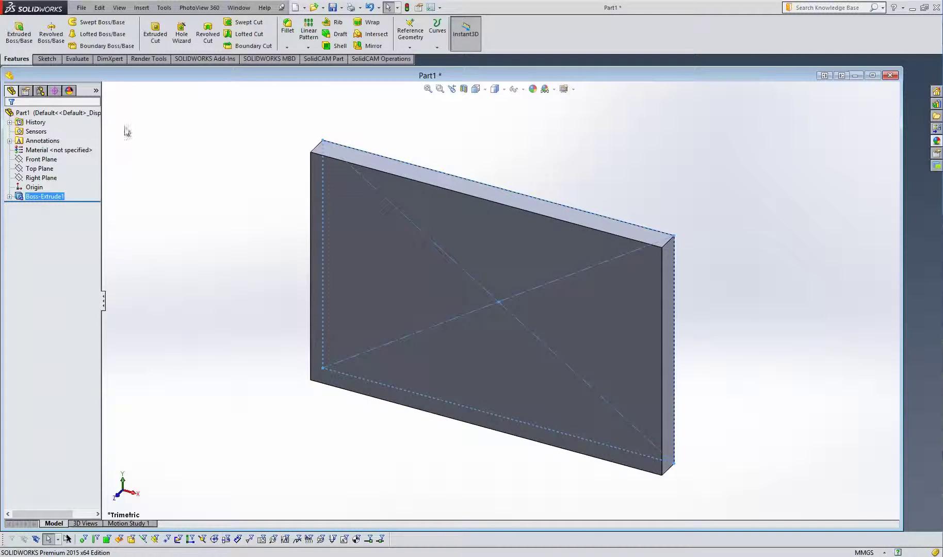
{"action": "left_click", "coordinate": [362, 228]}
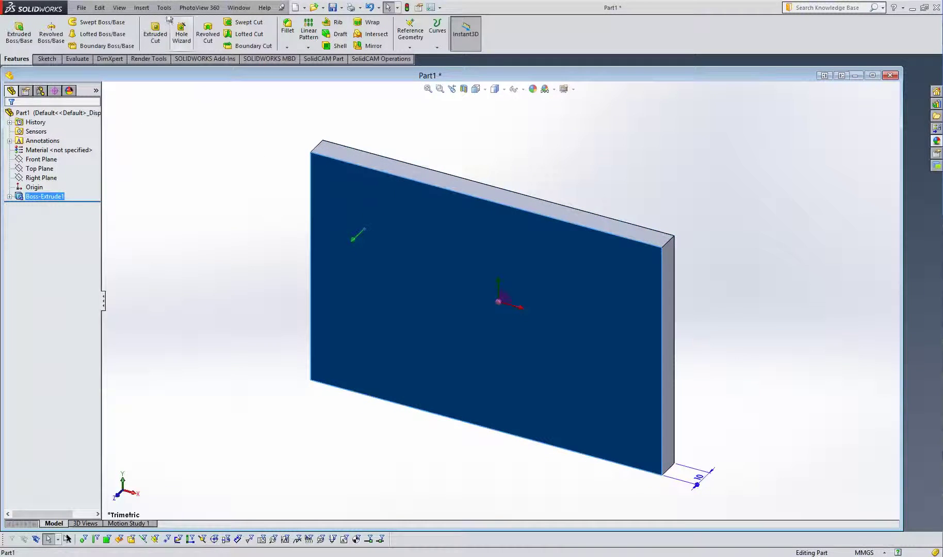
Step: Open Cutting line V4.dxf for import as a 2D sketch
{"action": "left_click", "coordinate": [141, 7]}
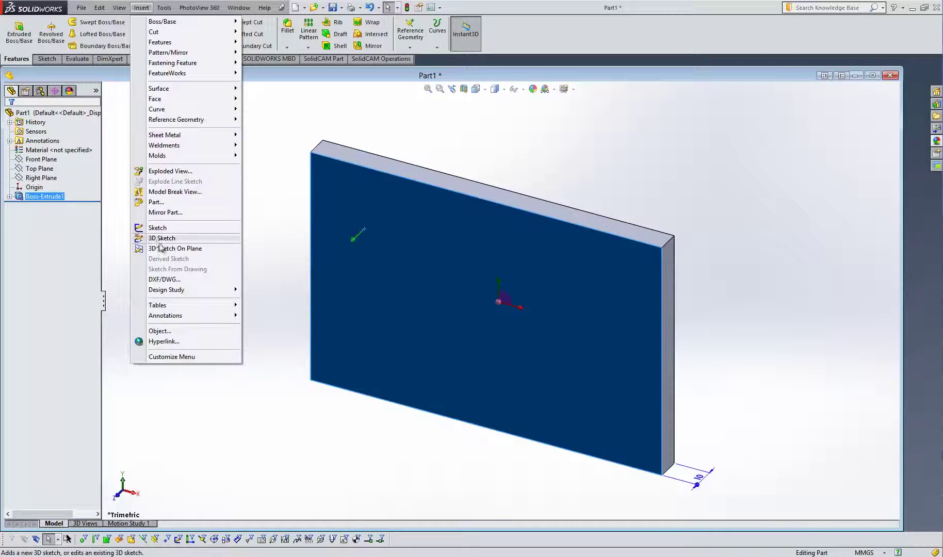
{"action": "left_click", "coordinate": [164, 279]}
{"action": "double_click", "coordinate": [426, 228]}
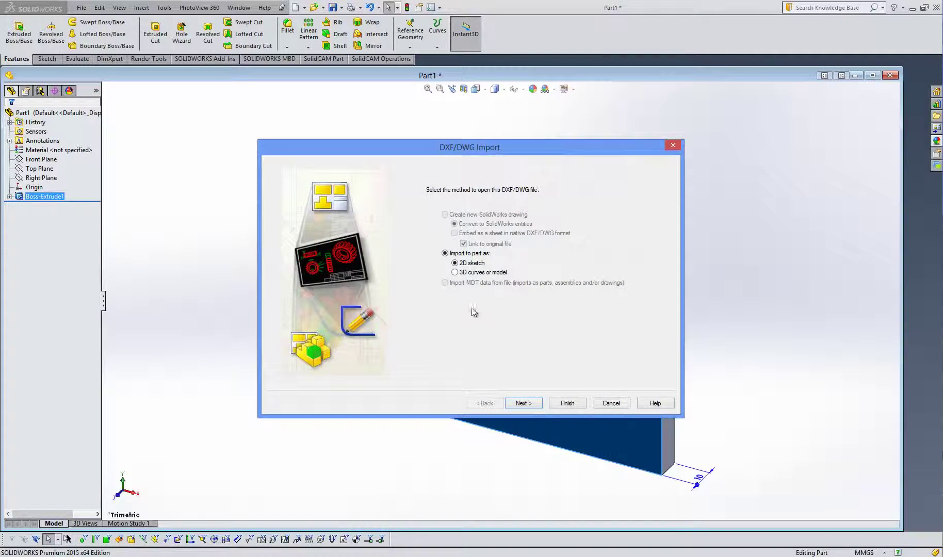
{"action": "left_click", "coordinate": [527, 404]}
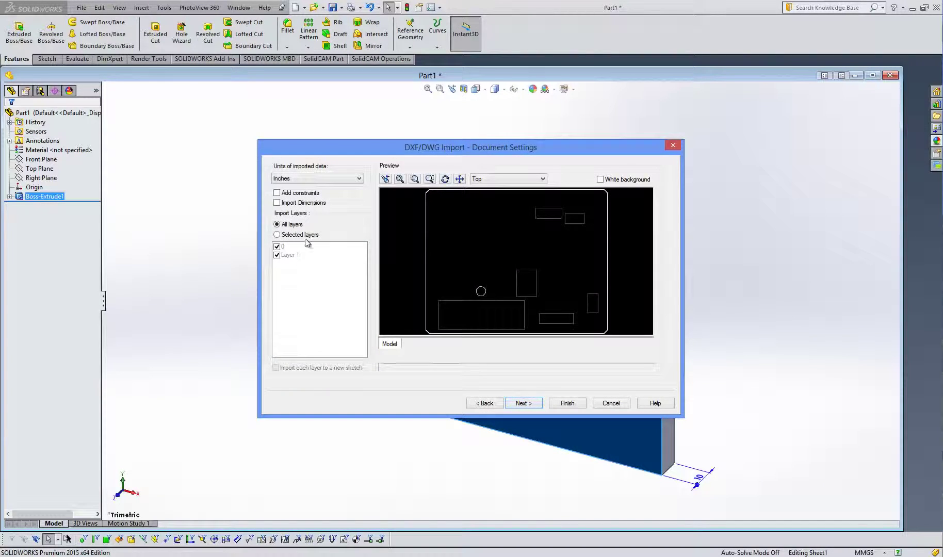
Step: Import only Layer 1, excluding layer 0, with units set to Millimeters
{"action": "left_click", "coordinate": [276, 234]}
{"action": "left_click", "coordinate": [277, 247]}
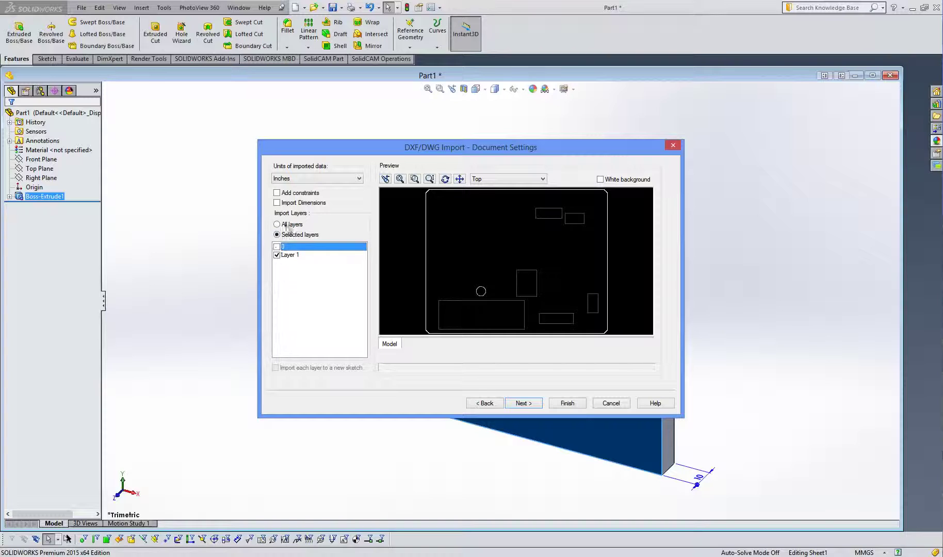
{"action": "left_click", "coordinate": [600, 180]}
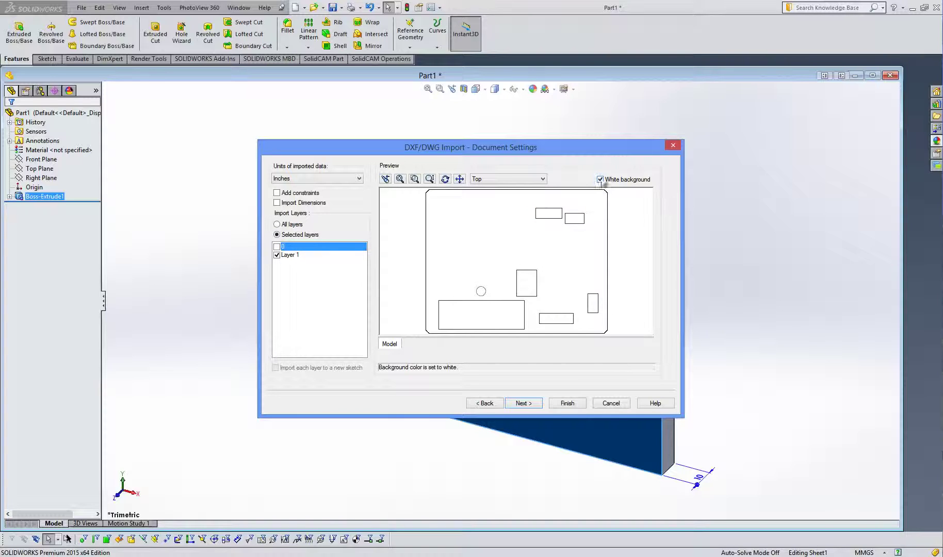
{"action": "left_click", "coordinate": [299, 181]}
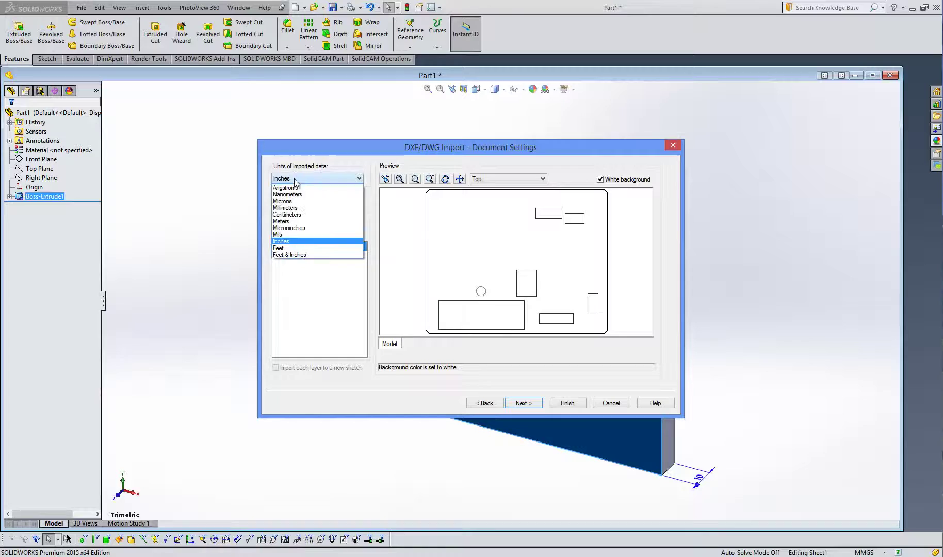
{"action": "left_click", "coordinate": [286, 208]}
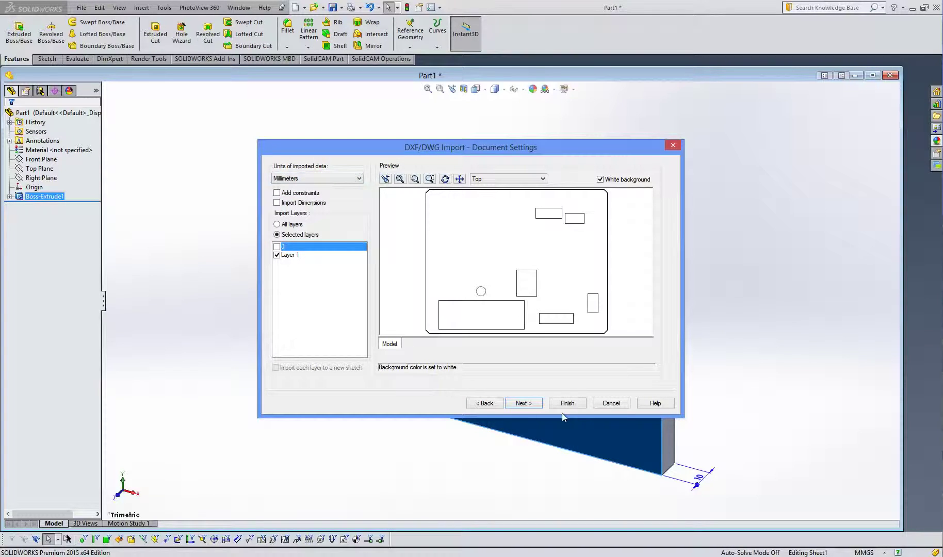
{"action": "left_click", "coordinate": [524, 403]}
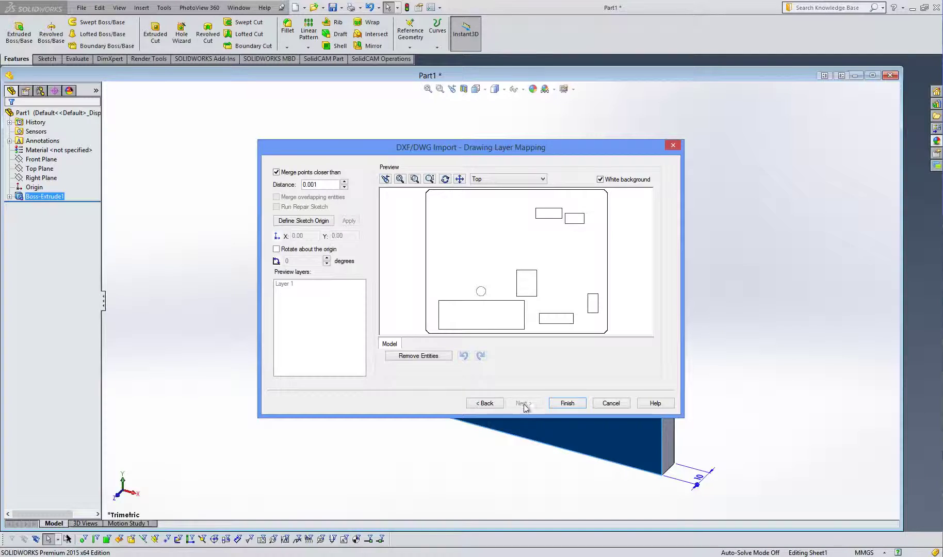
Step: Finish the import, move the whole outline onto the plate's face, and exit the sketch
{"action": "left_click", "coordinate": [561, 404]}
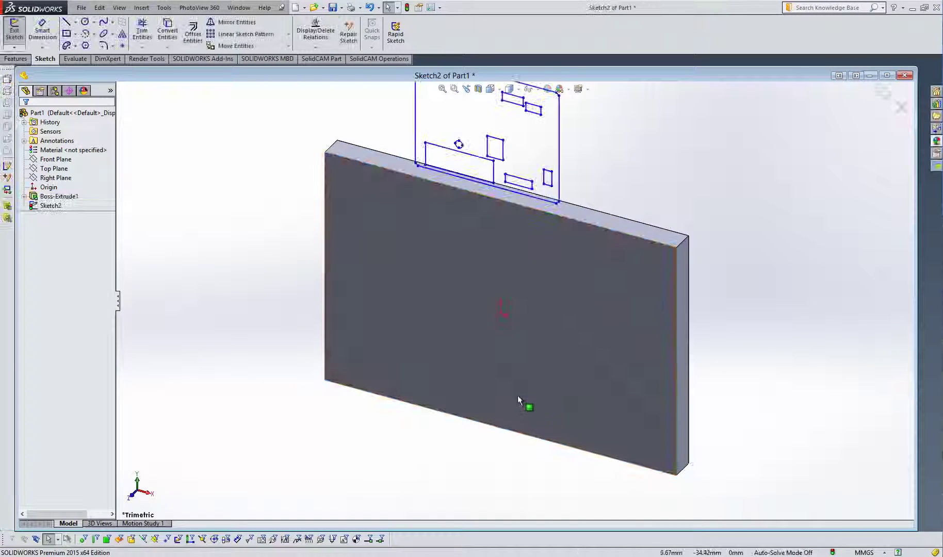
{"action": "key", "text": "ctrl+8"}
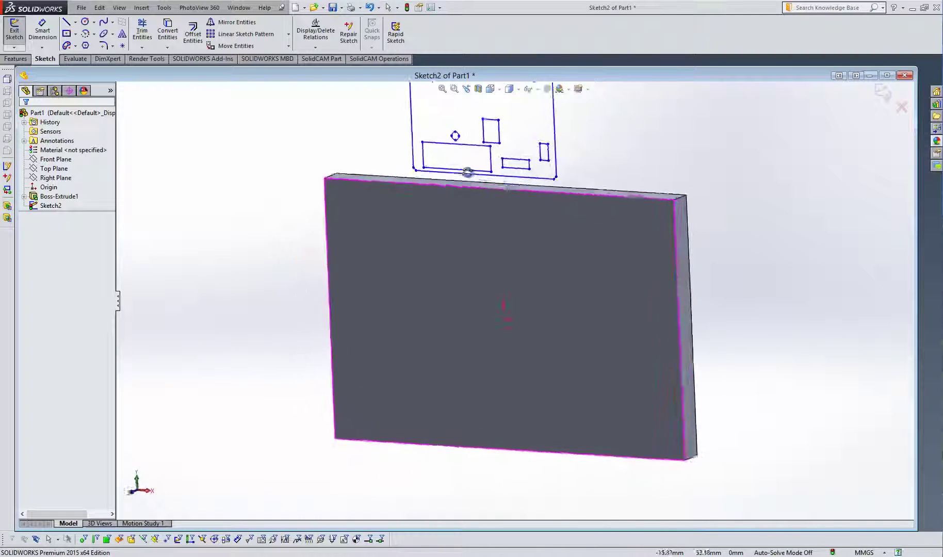
{"action": "mouse_move", "coordinate": [438, 155]}
{"action": "left_mouse_down"}
{"action": "mouse_move", "coordinate": [593, 269]}
{"action": "mouse_move", "coordinate": [571, 259]}
{"action": "mouse_move", "coordinate": [532, 373]}
{"action": "mouse_move", "coordinate": [593, 400]}
{"action": "left_mouse_up"}
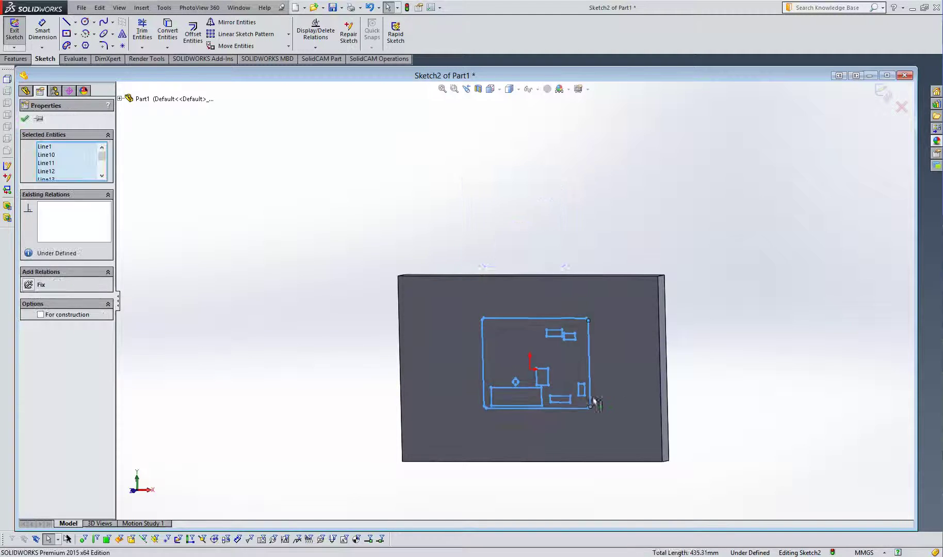
{"action": "left_click", "coordinate": [724, 391]}
{"action": "scroll", "coordinate": [568, 392], "scroll_direction": "down", "scroll_amount": 5}
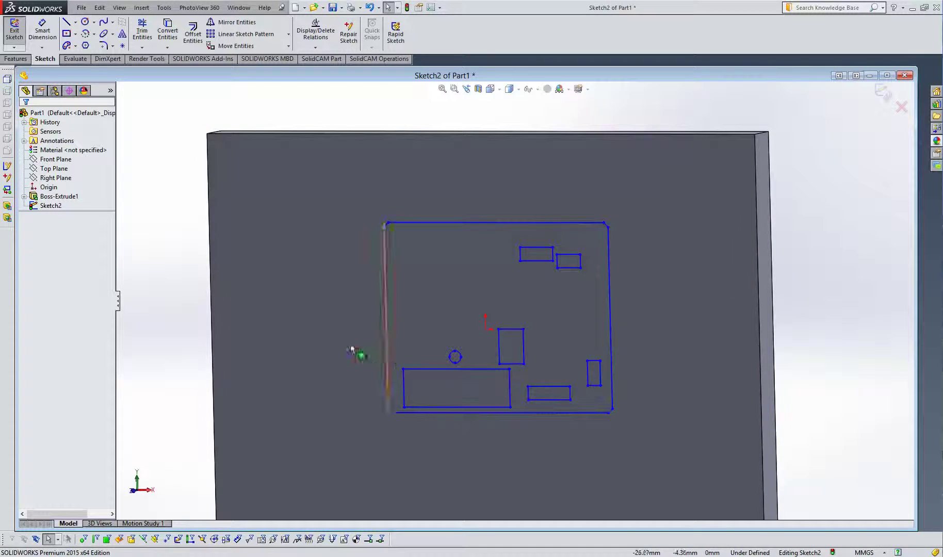
{"action": "left_click", "coordinate": [15, 31]}
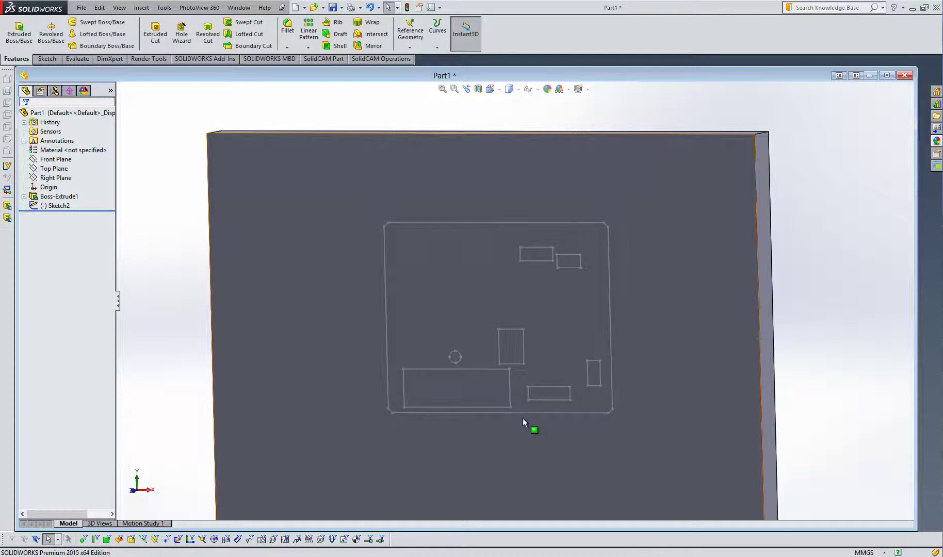
{"action": "scroll", "coordinate": [522, 418], "scroll_direction": "down", "scroll_amount": 2}
{"action": "scroll", "coordinate": [547, 399], "scroll_direction": "up", "scroll_amount": 5}
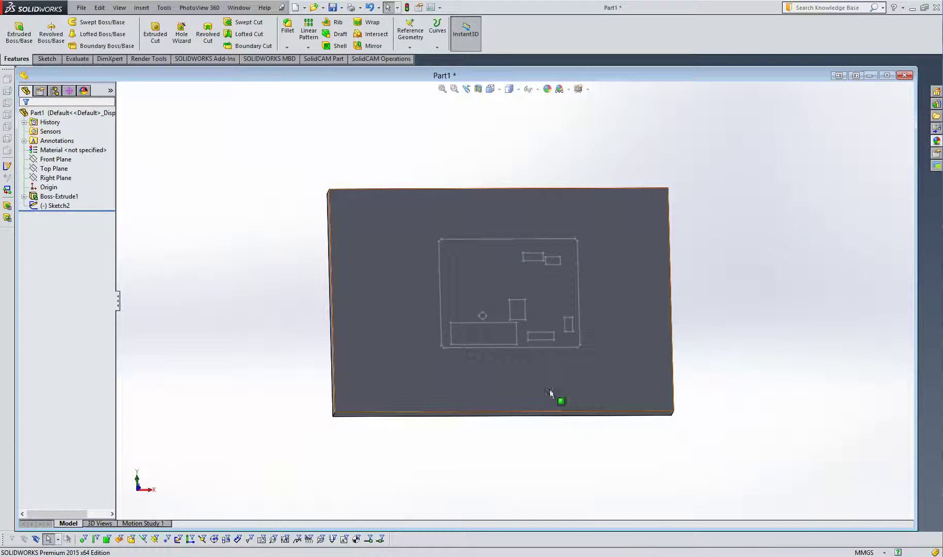
{"action": "left_click_drag", "start_coordinate": [510, 366], "coordinate": [537, 382]}
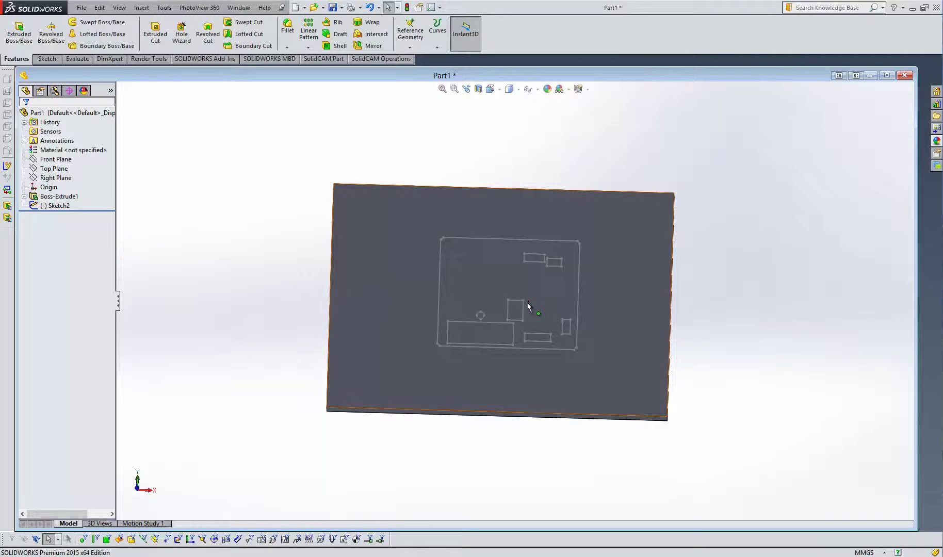
Step: Add a coordinate system at a Sketch2 point, X along the top edge, Y along the right edge
{"action": "left_click", "coordinate": [142, 8]}
{"action": "mouse_move", "coordinate": [165, 120]}
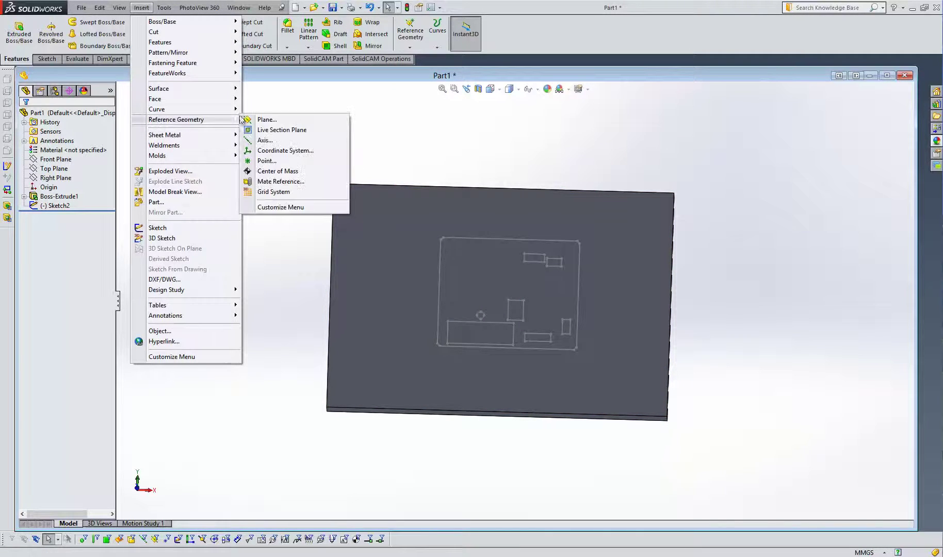
{"action": "left_click", "coordinate": [279, 150]}
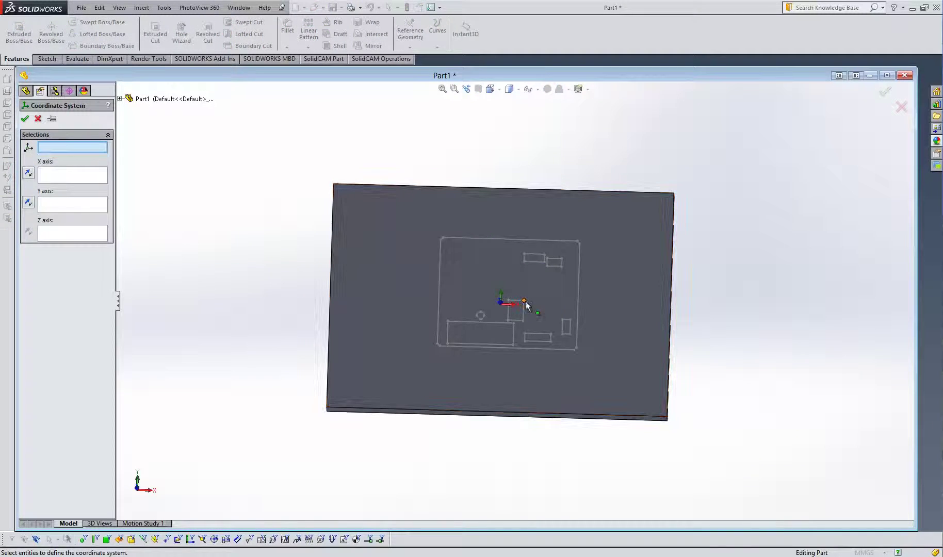
{"action": "left_click", "coordinate": [524, 301]}
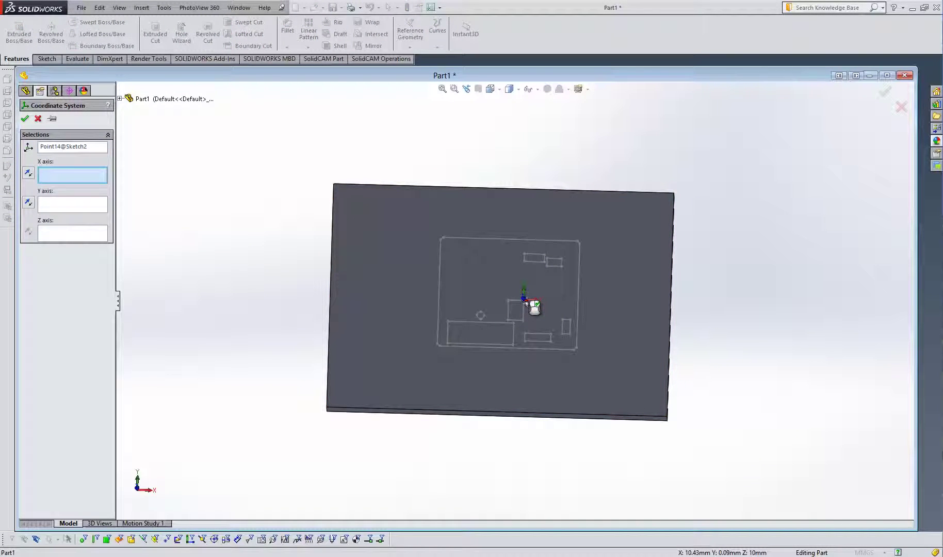
{"action": "left_click", "coordinate": [472, 190]}
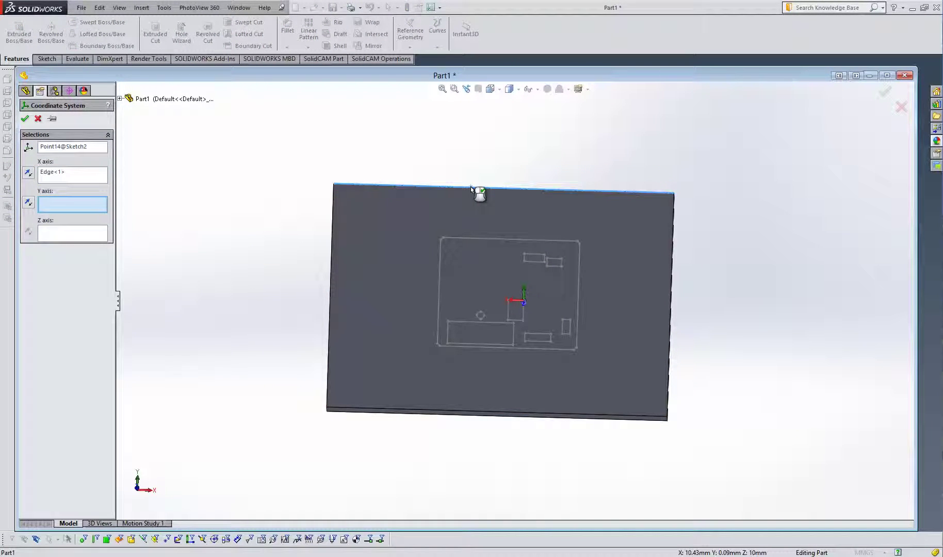
{"action": "left_click", "coordinate": [670, 305]}
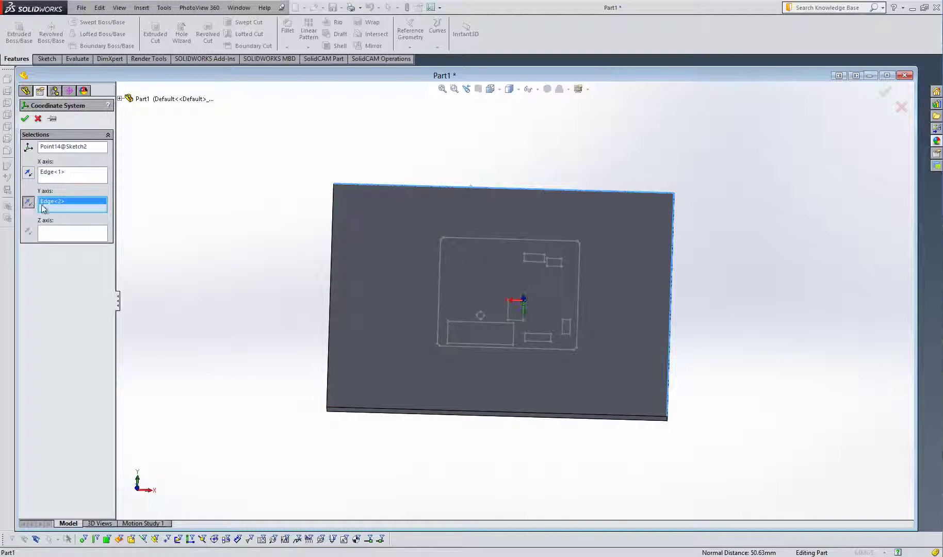
{"action": "left_click_drag", "start_coordinate": [583, 348], "coordinate": [548, 304]}
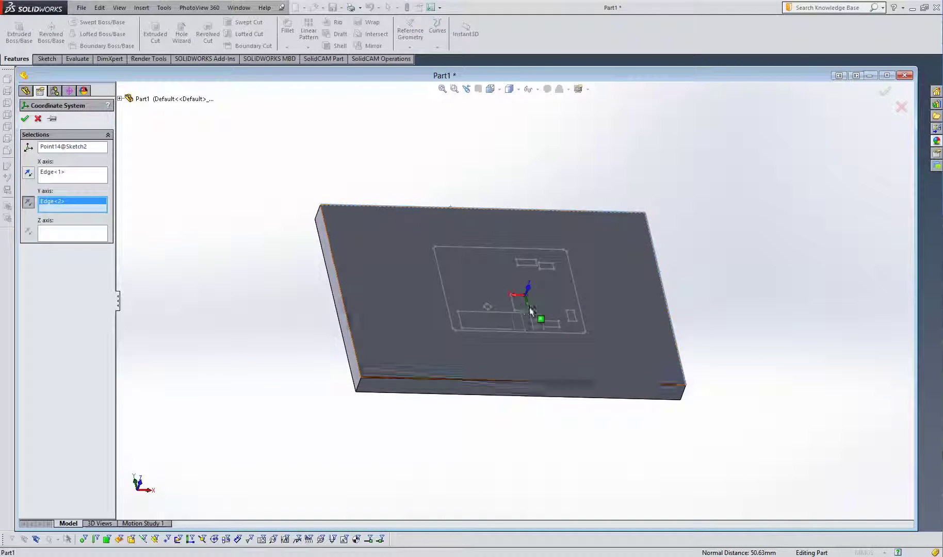
{"action": "scroll", "coordinate": [521, 271], "scroll_direction": "down", "scroll_amount": 6}
{"action": "key", "text": "f"}
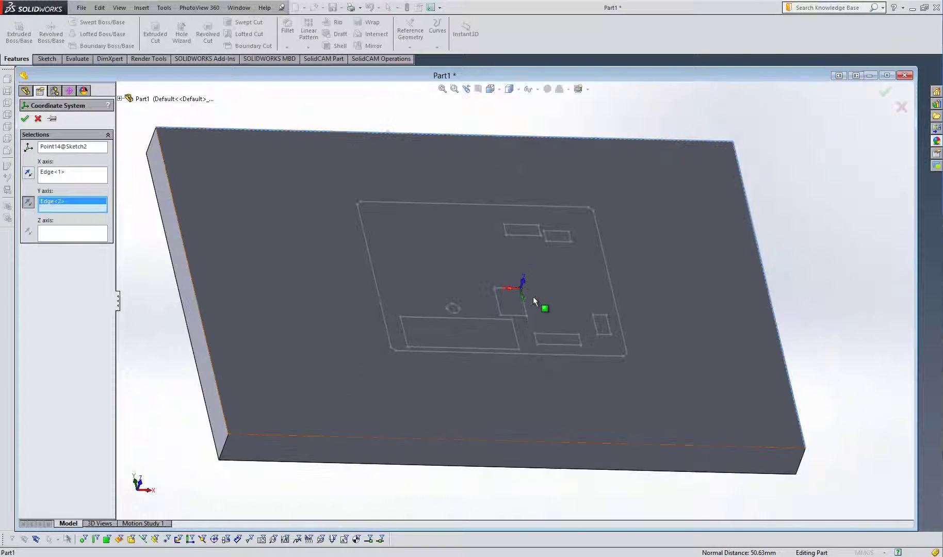
{"action": "left_click", "coordinate": [25, 119]}
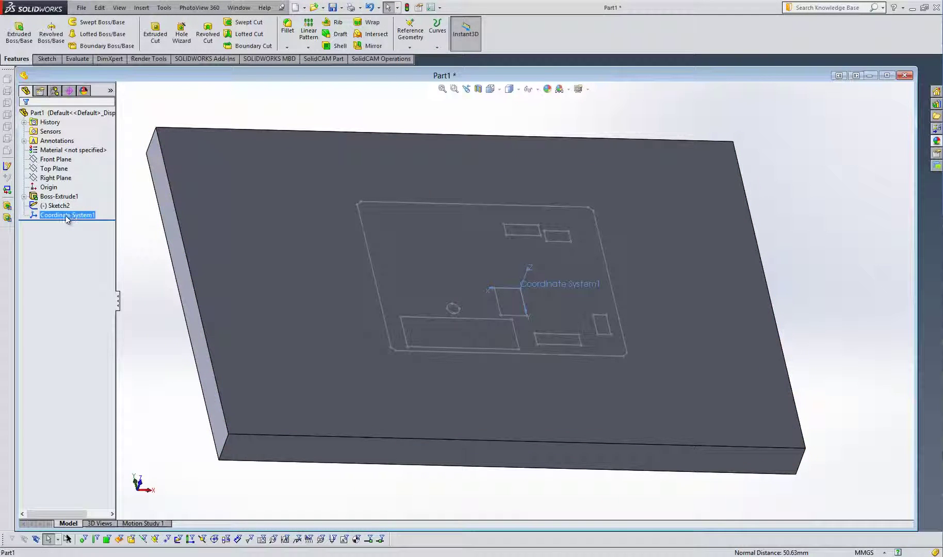
Step: Rename Coordinate System1 to 'zero point'
{"action": "left_click", "coordinate": [68, 215]}
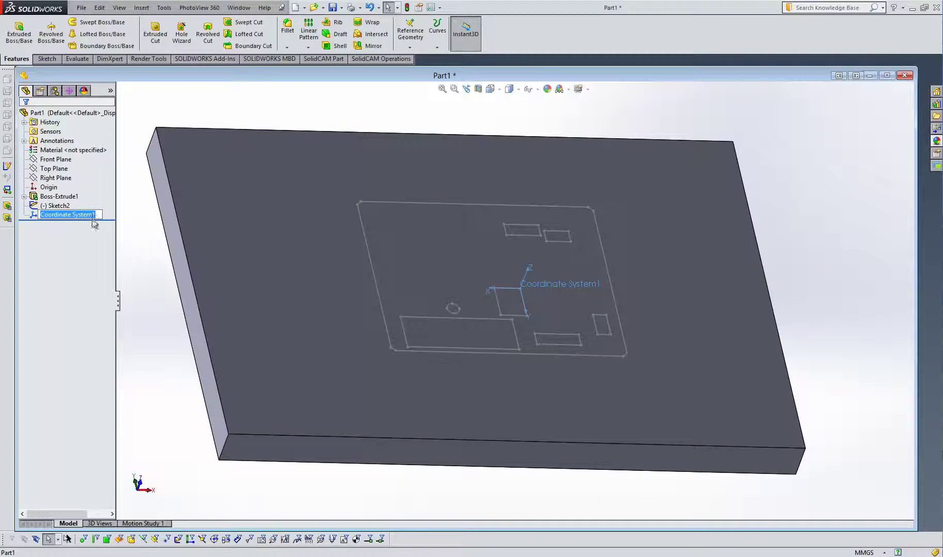
{"action": "type", "text": "zer"}
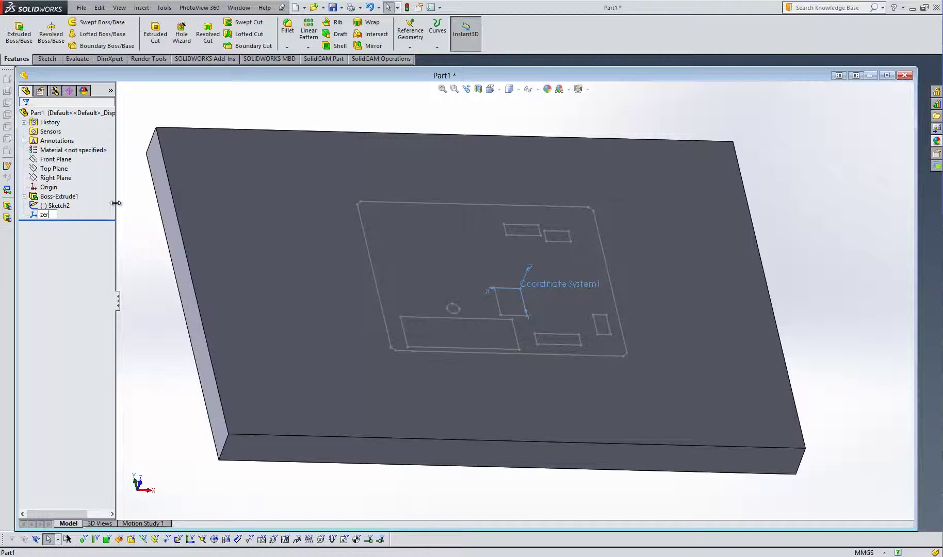
{"action": "type", "text": "o point"}
{"action": "key", "text": "Return"}
{"action": "left_click", "coordinate": [328, 119]}
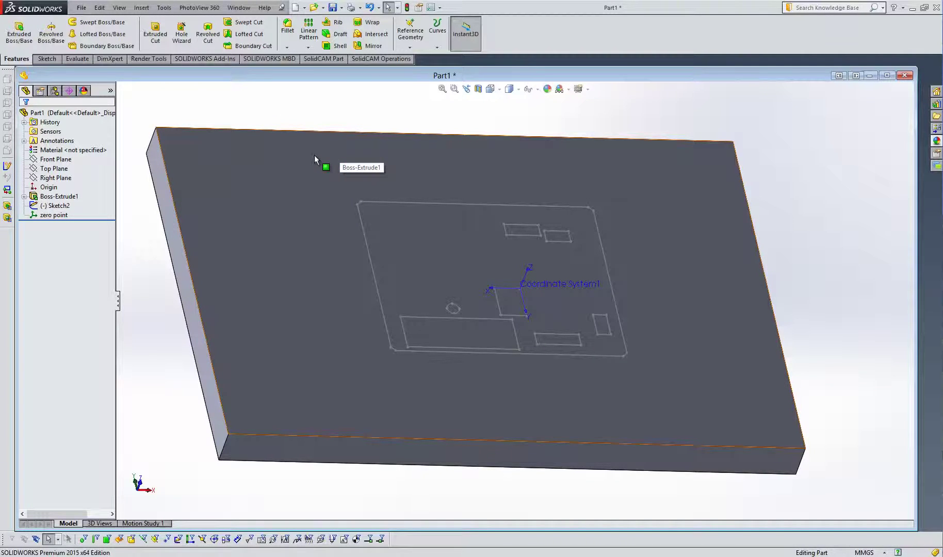
Step: Create an external metric SolidCAM milling part named Part1
{"action": "left_click", "coordinate": [309, 59]}
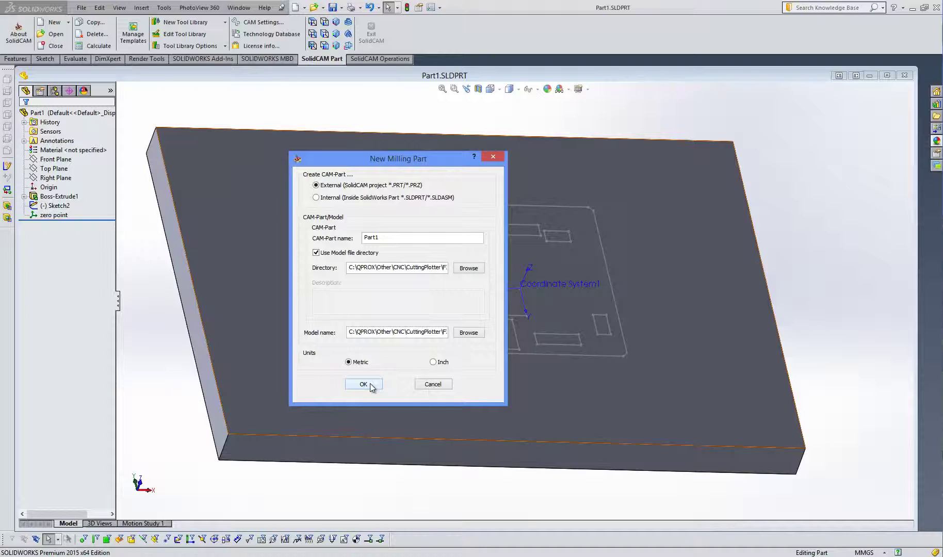
{"action": "left_click", "coordinate": [370, 384]}
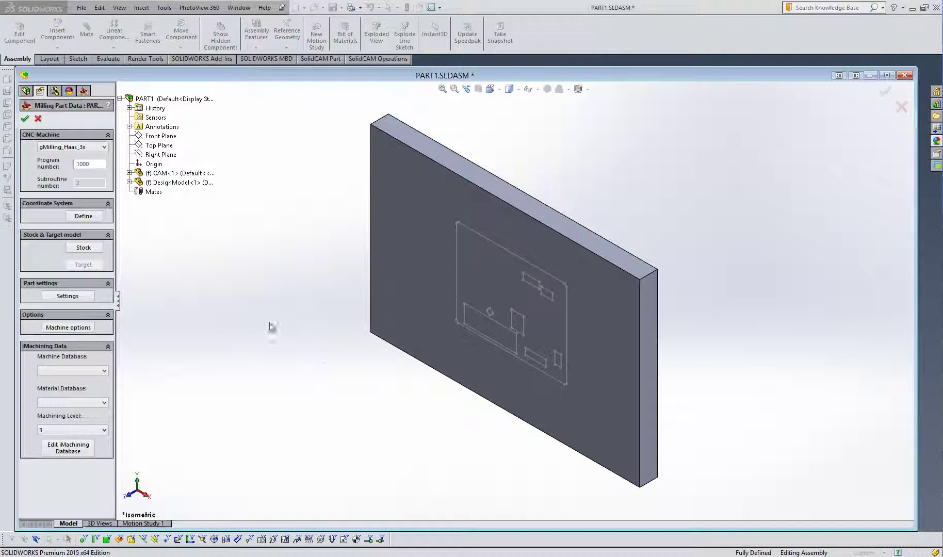
Step: Use the zero point coordinate system for the CAM part and accept the Milling Part Data
{"action": "left_click", "coordinate": [88, 219]}
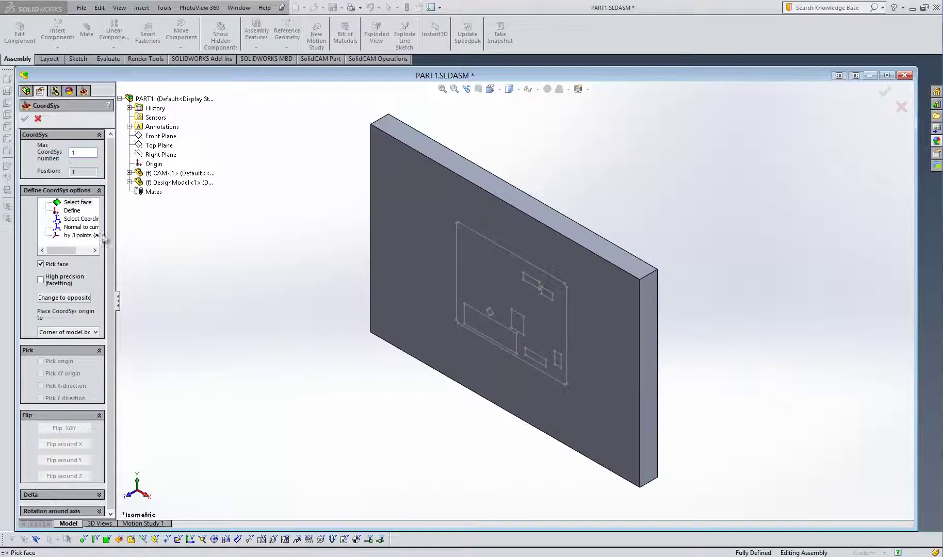
{"action": "left_click", "coordinate": [80, 219]}
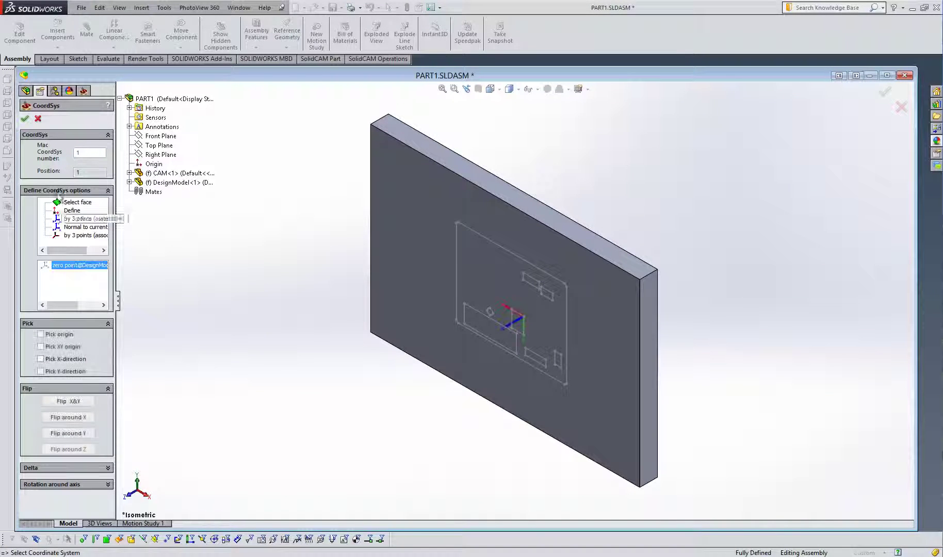
{"action": "left_click", "coordinate": [24, 118]}
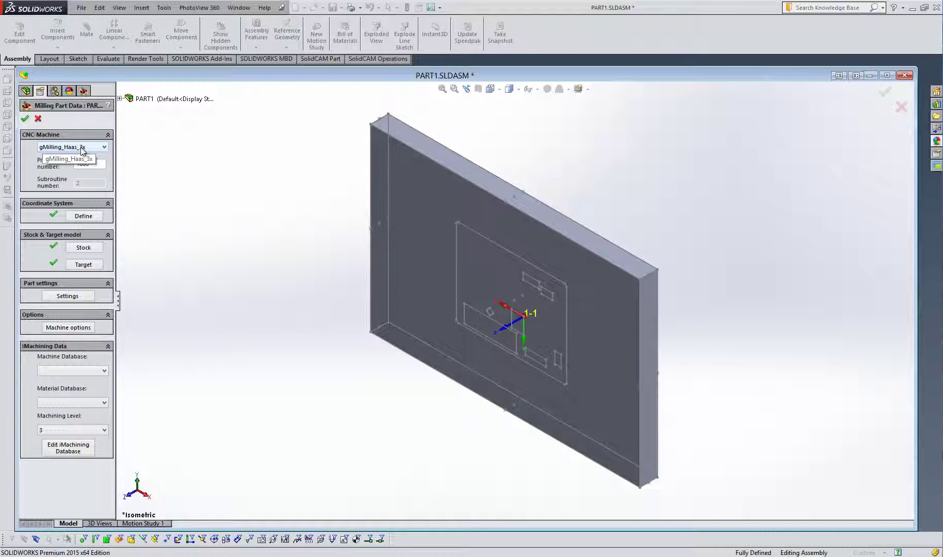
{"action": "left_click", "coordinate": [26, 119]}
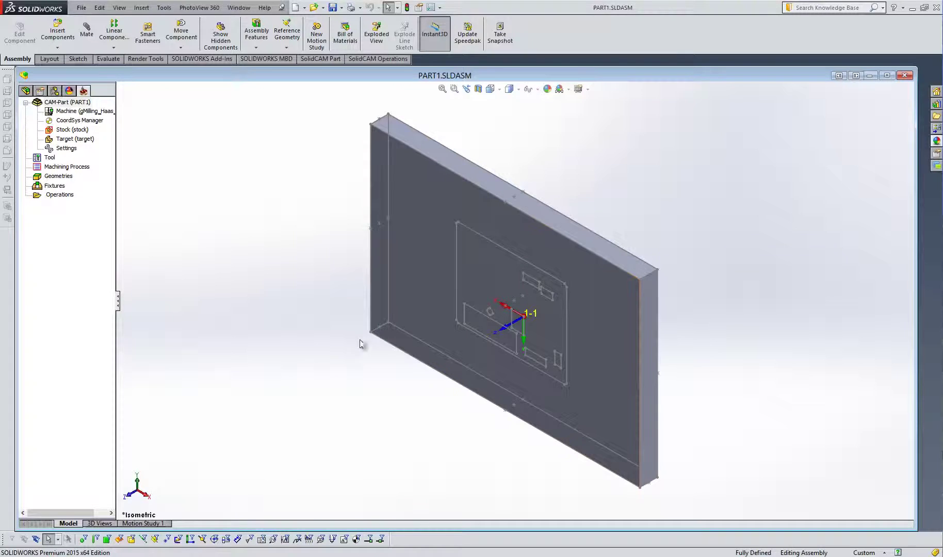
{"action": "left_click_drag", "start_coordinate": [413, 337], "coordinate": [464, 232]}
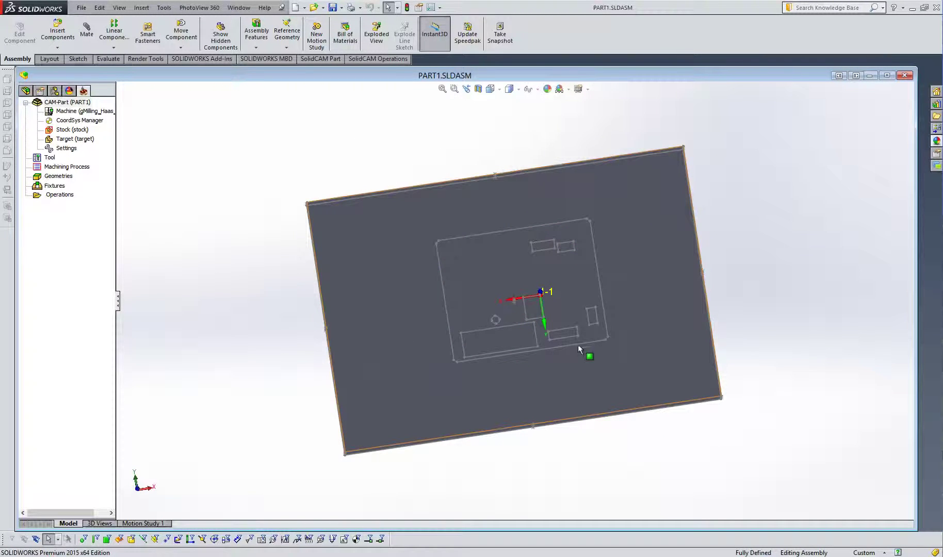
Step: Add a Profile milling operation under Operations
{"action": "left_click_drag", "start_coordinate": [288, 352], "coordinate": [166, 268]}
{"action": "right_click", "coordinate": [63, 195]}
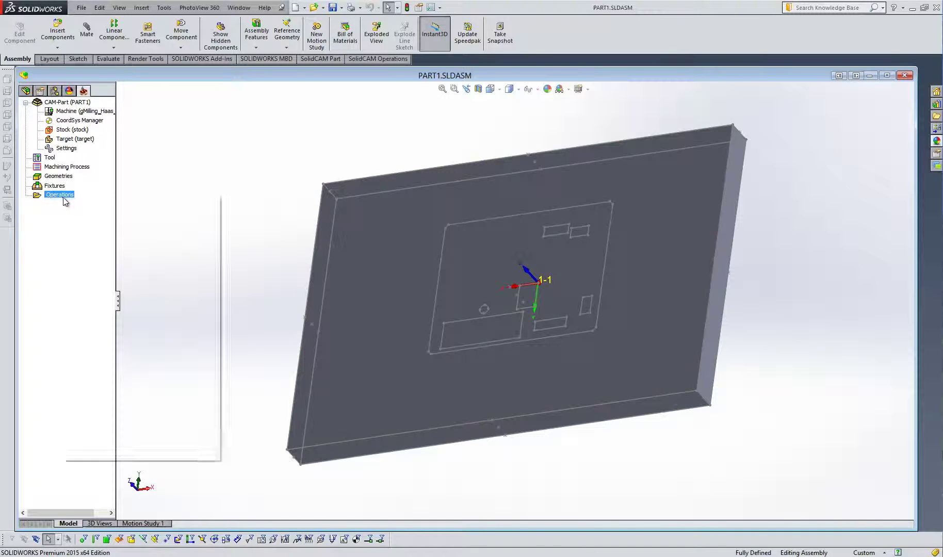
{"action": "mouse_move", "coordinate": [107, 219]}
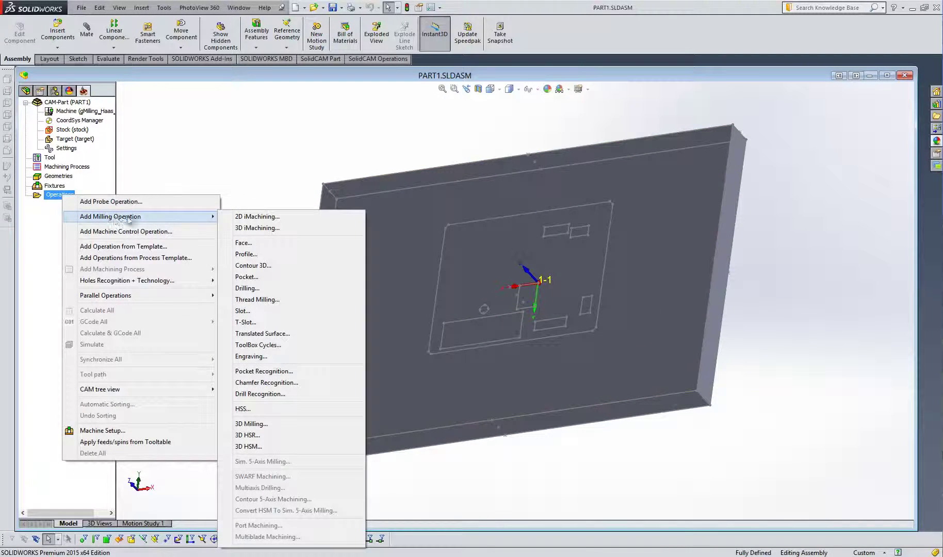
{"action": "left_click", "coordinate": [252, 255]}
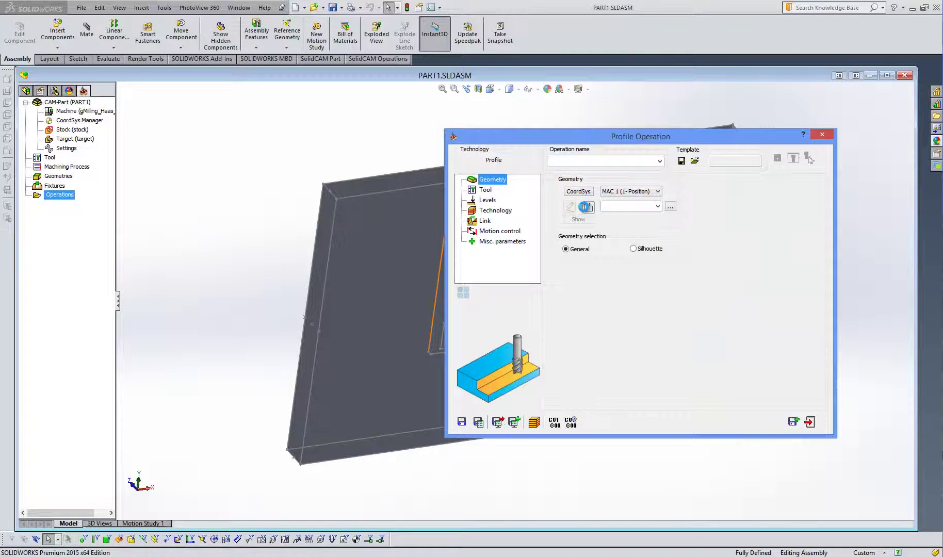
Step: Define the profile geometry by adding every Sketch2 edge as chains with Multi-chain Add
{"action": "left_click", "coordinate": [588, 206]}
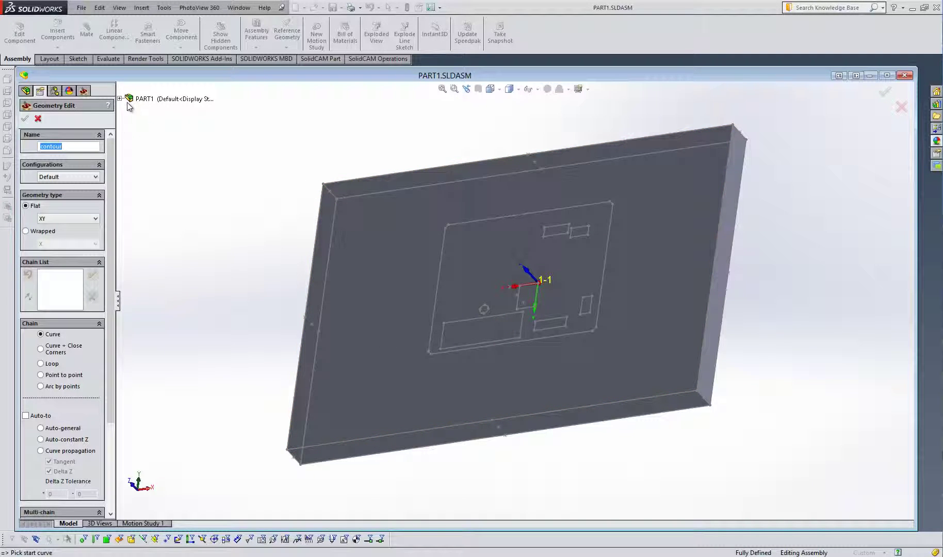
{"action": "left_click_drag", "start_coordinate": [109, 263], "coordinate": [111, 377]}
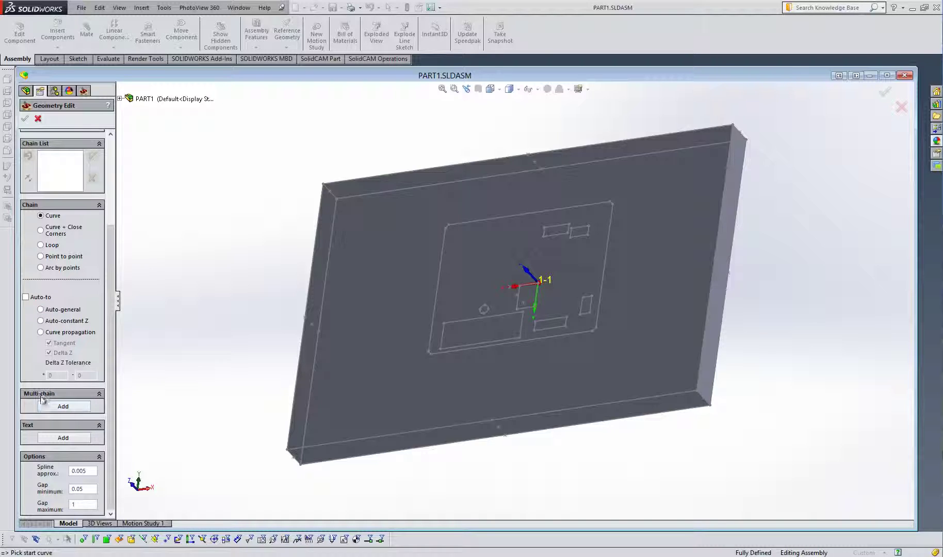
{"action": "left_click", "coordinate": [80, 406]}
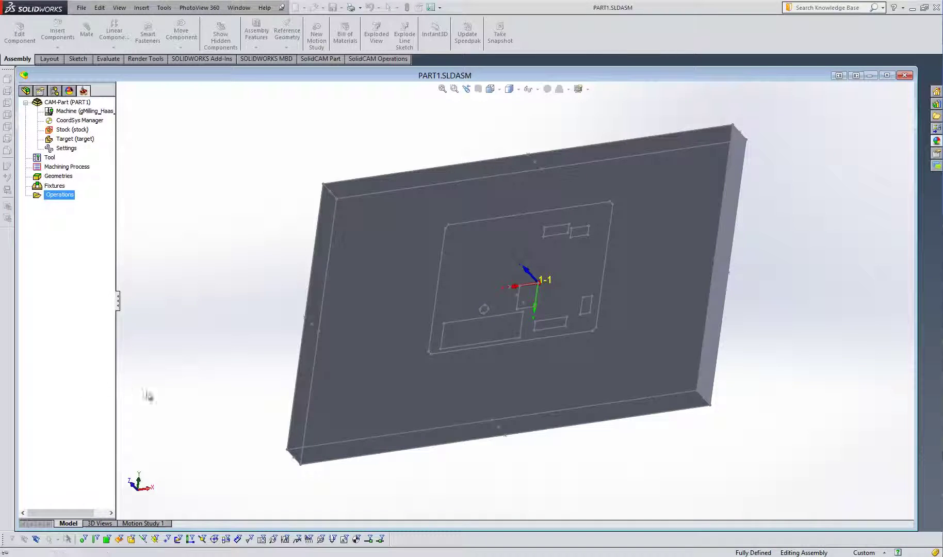
{"action": "left_click", "coordinate": [120, 98]}
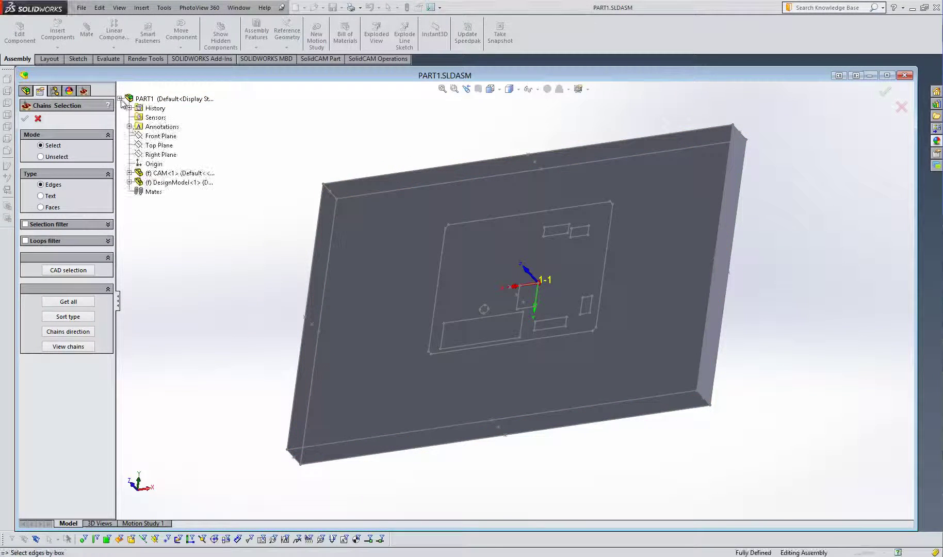
{"action": "left_click", "coordinate": [130, 182]}
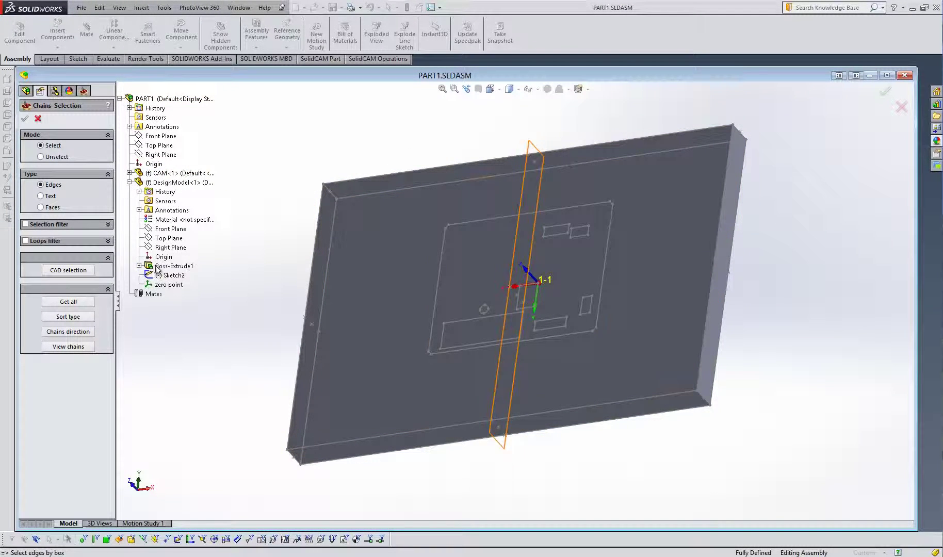
{"action": "left_click", "coordinate": [168, 277]}
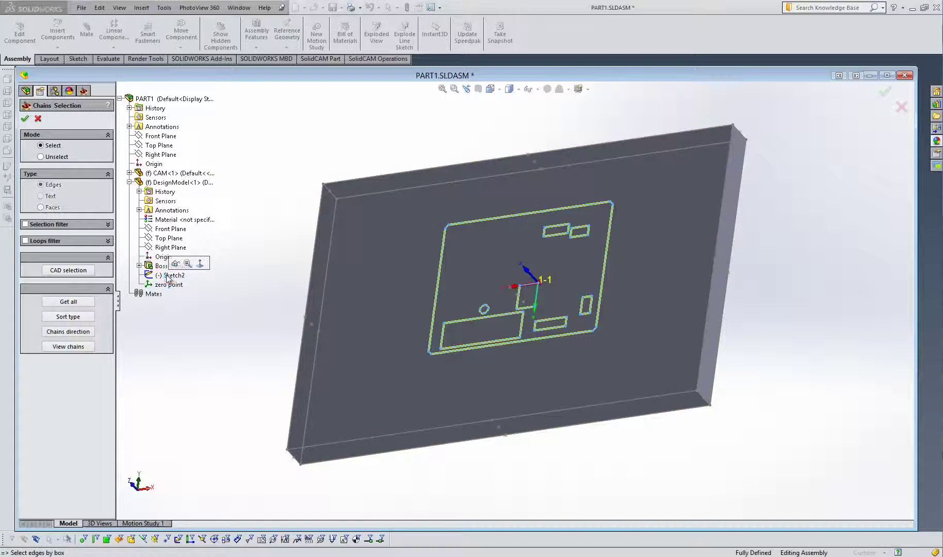
{"action": "left_click", "coordinate": [25, 119]}
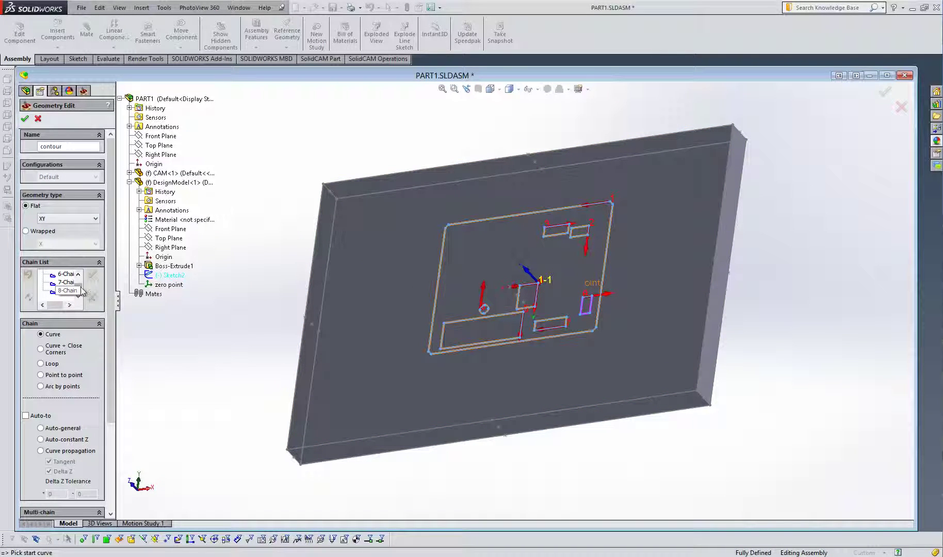
Step: Review the outer contour, rectangle and circle chains, then accept the contour geometry
{"action": "left_click_drag", "start_coordinate": [114, 289], "coordinate": [147, 289]}
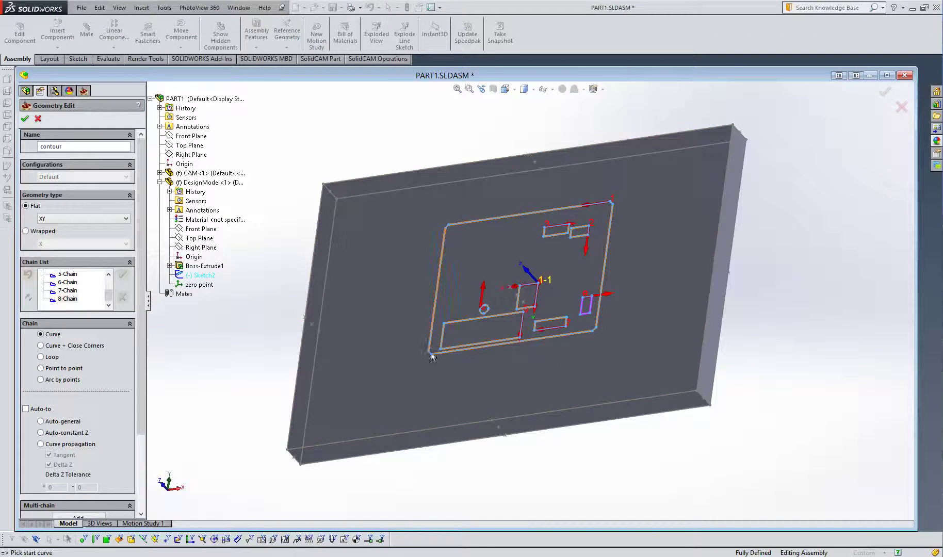
{"action": "left_click_drag", "start_coordinate": [110, 297], "coordinate": [106, 281]}
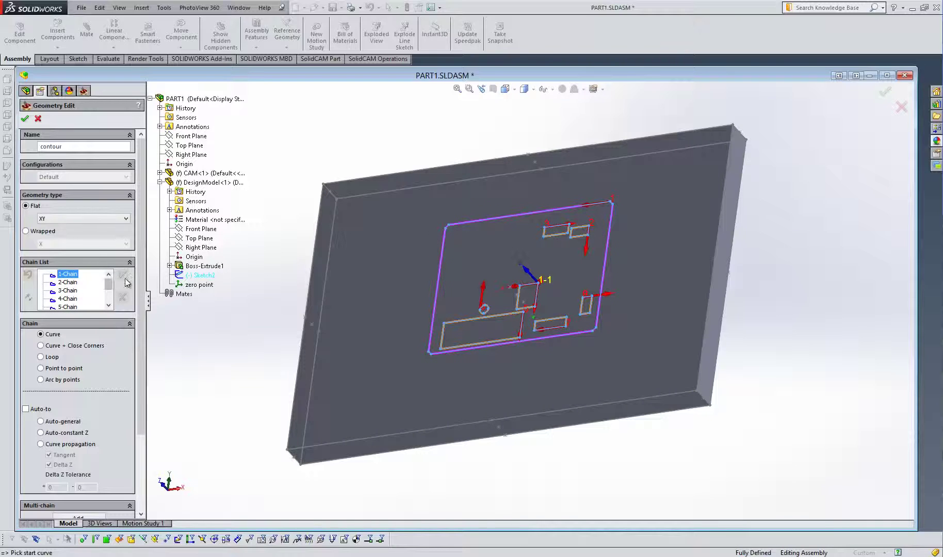
{"action": "key", "text": "Down"}
{"action": "key", "text": "Up"}
{"action": "left_click_drag", "start_coordinate": [74, 279], "coordinate": [73, 300]}
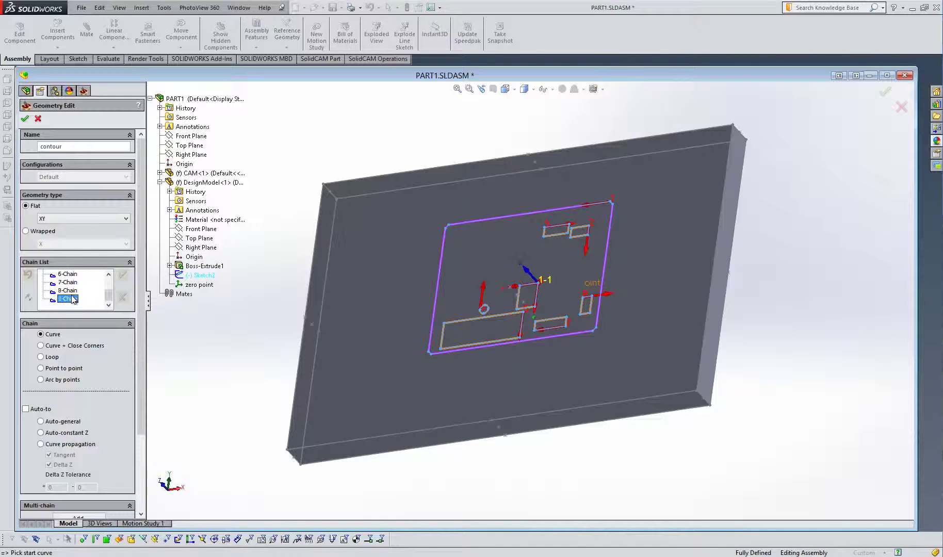
{"action": "left_click", "coordinate": [71, 292]}
{"action": "left_click", "coordinate": [71, 283]}
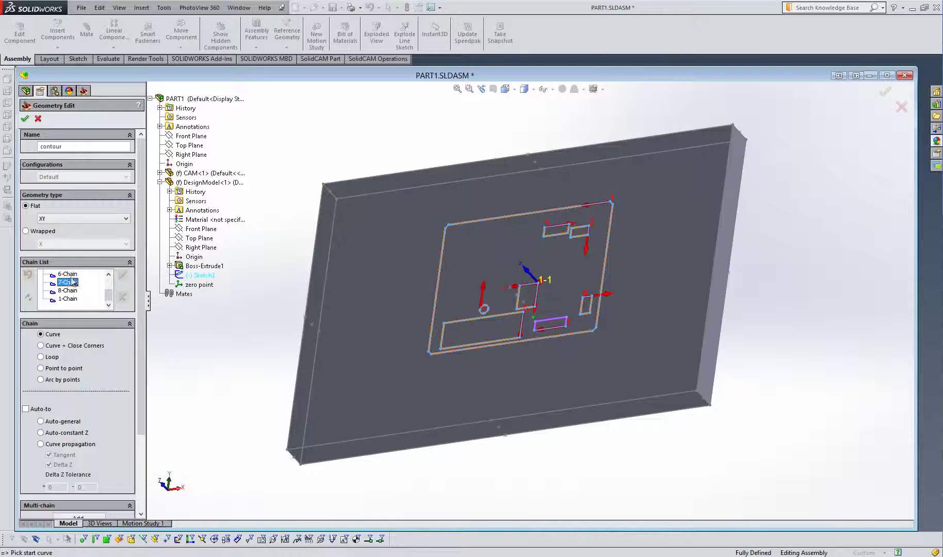
{"action": "left_click", "coordinate": [69, 274]}
{"action": "left_click", "coordinate": [68, 300]}
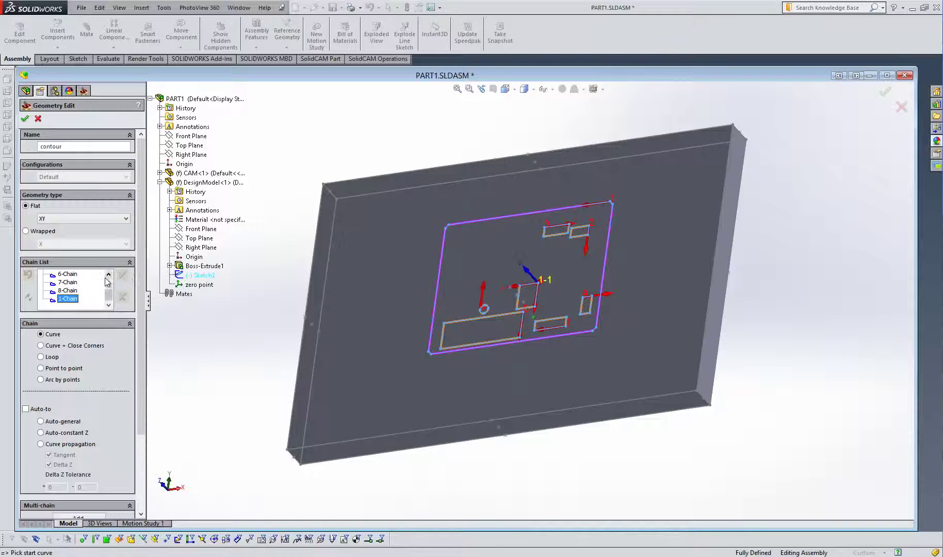
{"action": "left_click", "coordinate": [24, 118]}
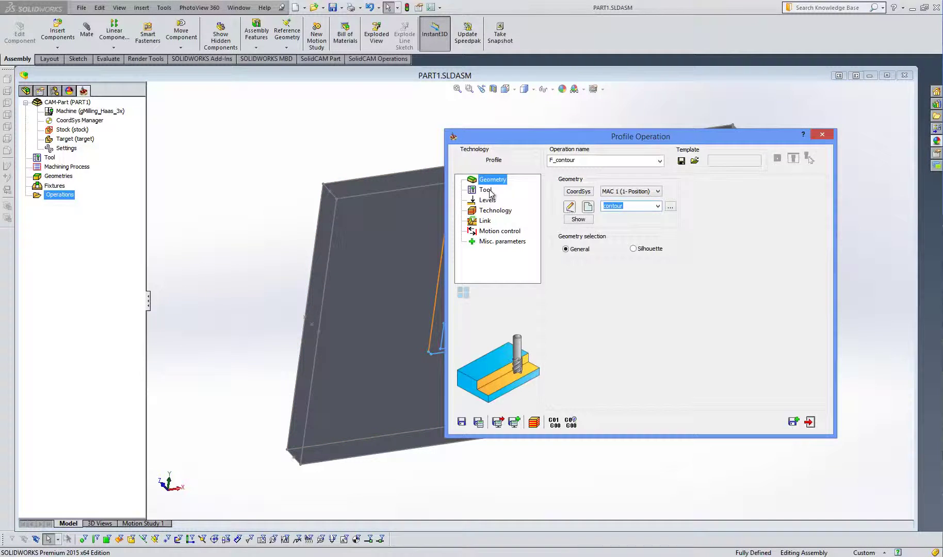
Step: Import tools from a tool table into the operation's tool selection list
{"action": "left_click", "coordinate": [491, 191]}
{"action": "left_click", "coordinate": [601, 327]}
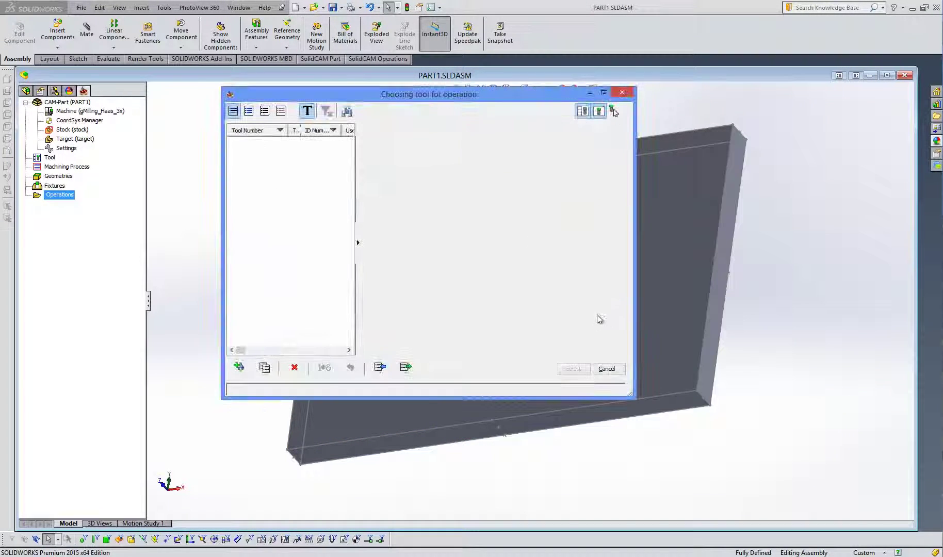
{"action": "left_click", "coordinate": [380, 366]}
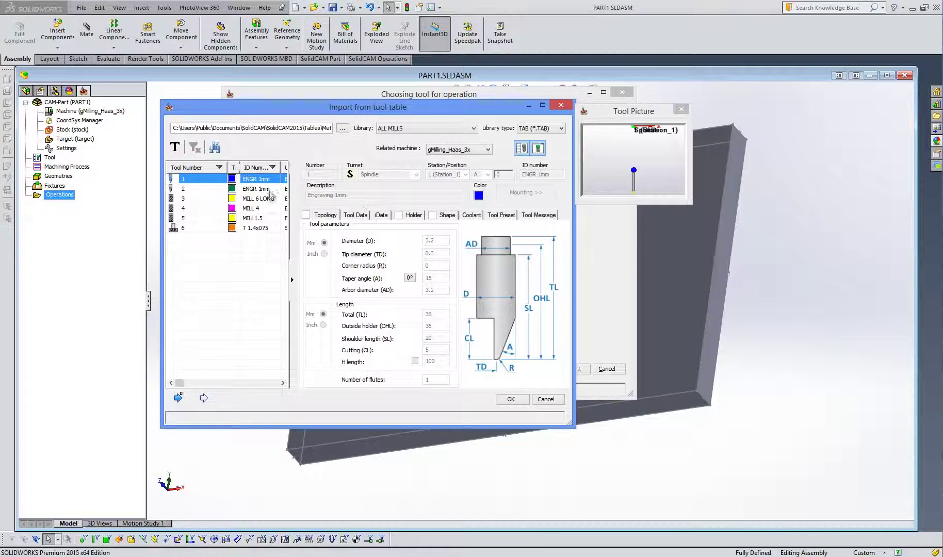
{"action": "left_click", "coordinate": [195, 394]}
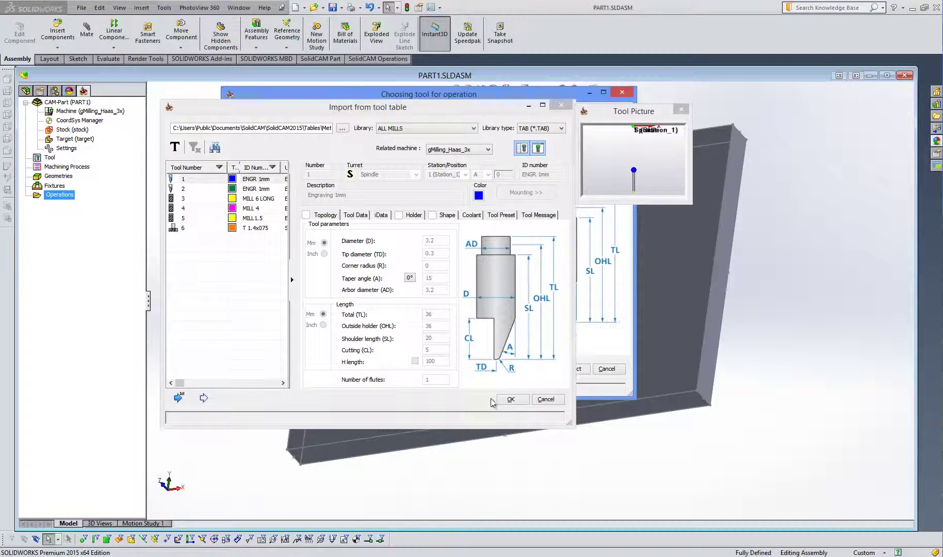
{"action": "left_click", "coordinate": [510, 399]}
Step: Assign tool 2, the 1 mm engraver with tip diameter 0.1, to F_contour
{"action": "left_click", "coordinate": [315, 160]}
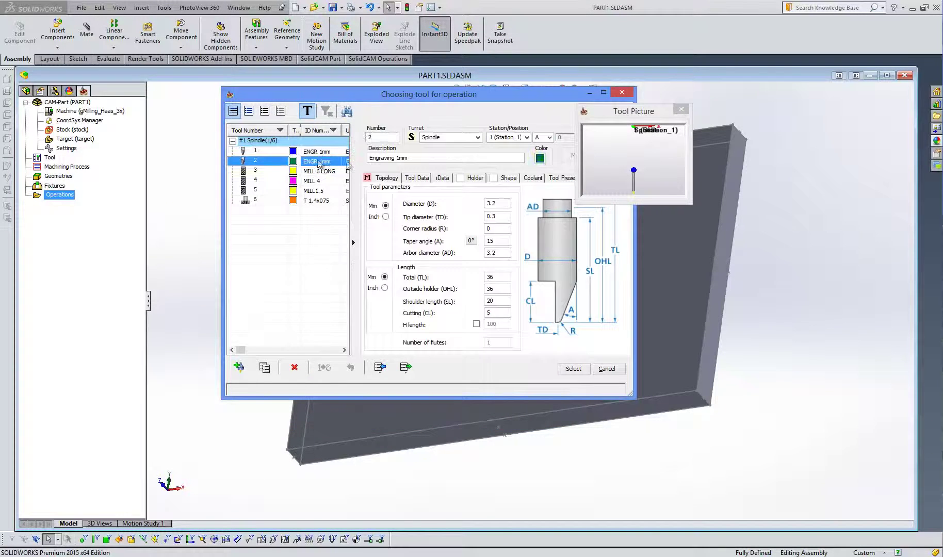
{"action": "left_click", "coordinate": [493, 216]}
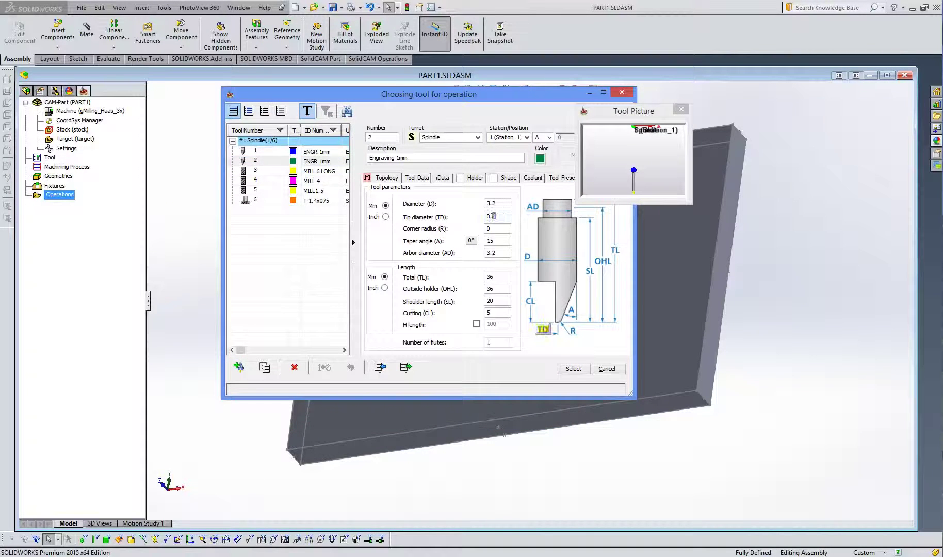
{"action": "type", "text": "1"}
{"action": "left_click", "coordinate": [572, 371]}
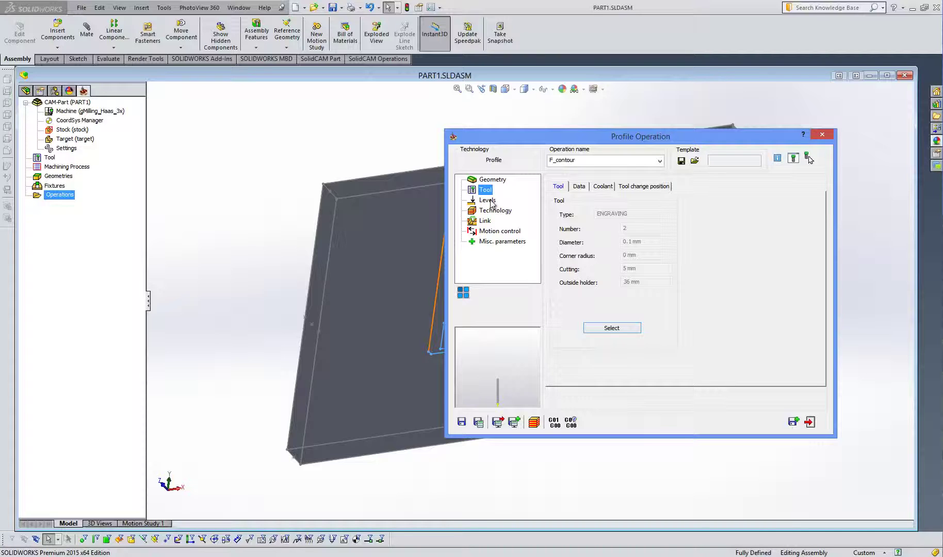
Step: Set profile depth 0.25, Center tool side, Rough only (no Finish), and save F_contour
{"action": "left_click", "coordinate": [488, 202]}
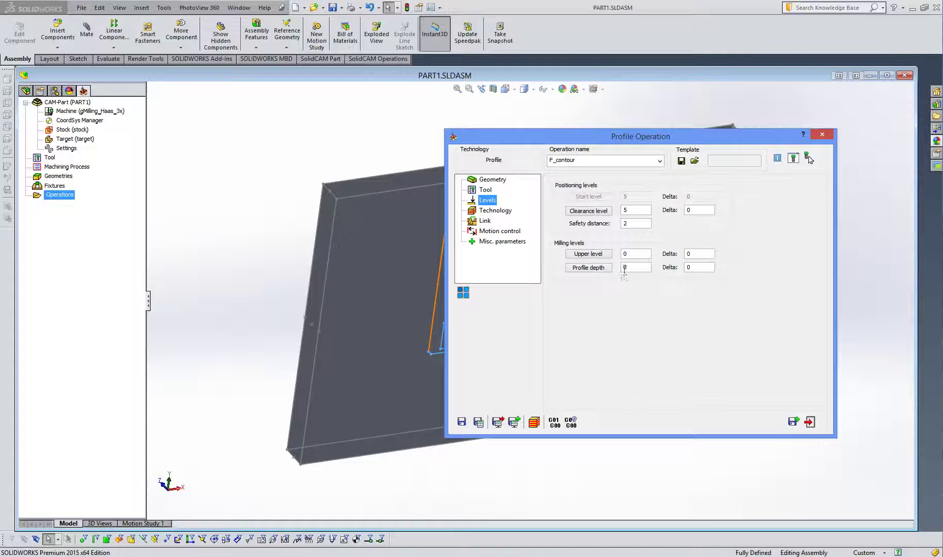
{"action": "left_click", "coordinate": [625, 268]}
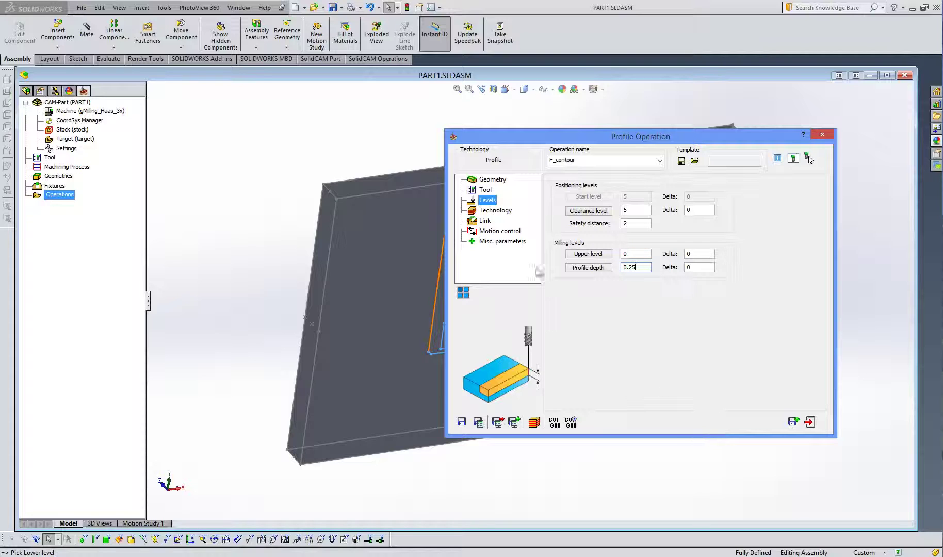
{"action": "left_click", "coordinate": [499, 211]}
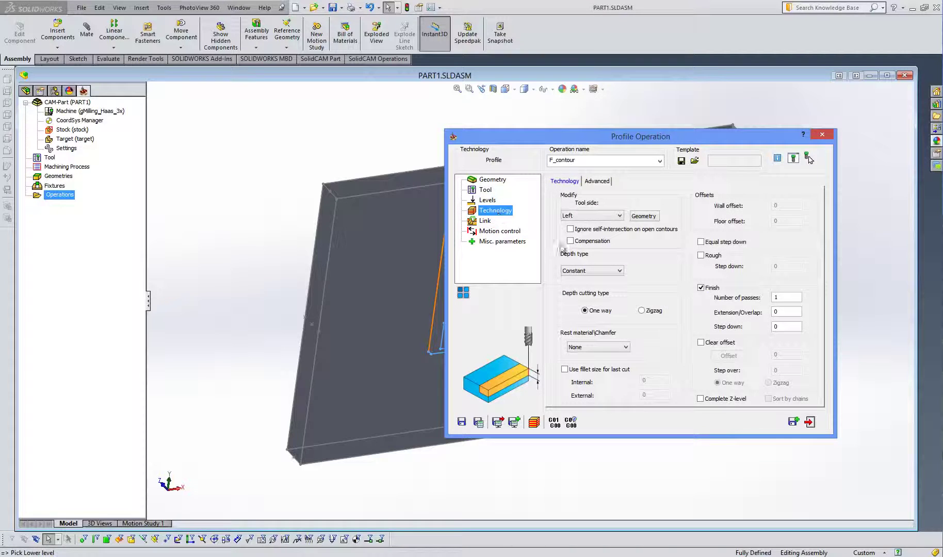
{"action": "left_click", "coordinate": [621, 216]}
{"action": "left_click", "coordinate": [575, 244]}
{"action": "left_click", "coordinate": [702, 287]}
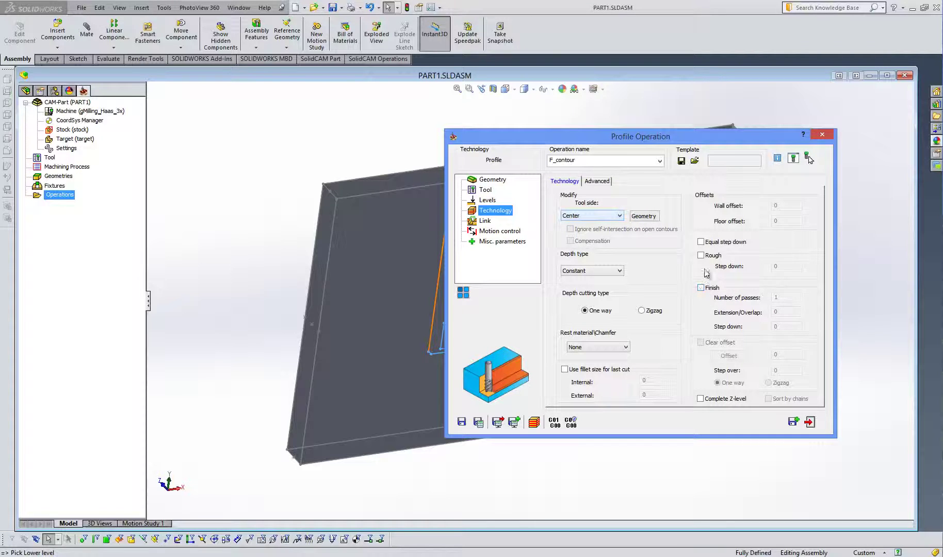
{"action": "left_click", "coordinate": [702, 255]}
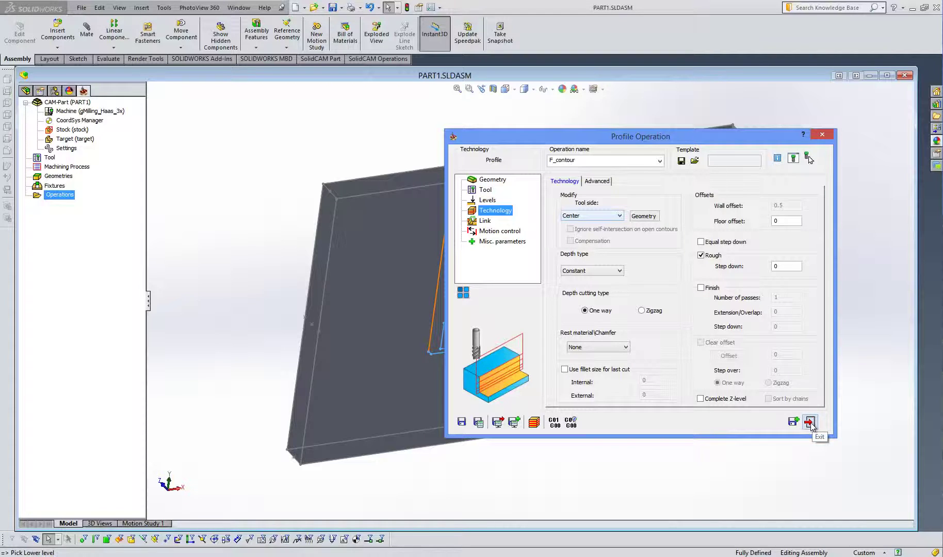
{"action": "left_click", "coordinate": [478, 422]}
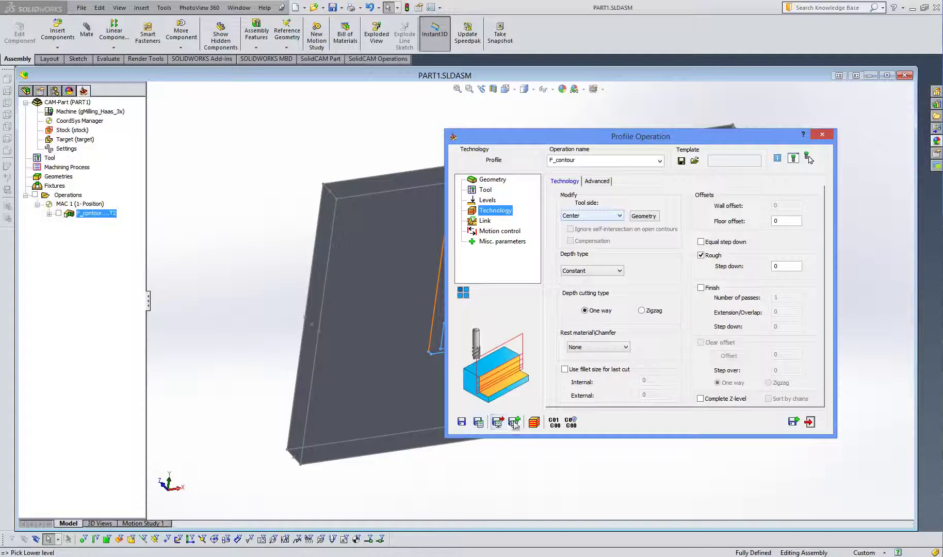
Step: Run a SolidVerify simulation of F_contour and inspect the engraved outline grooves on the plate
{"action": "left_click", "coordinate": [514, 422]}
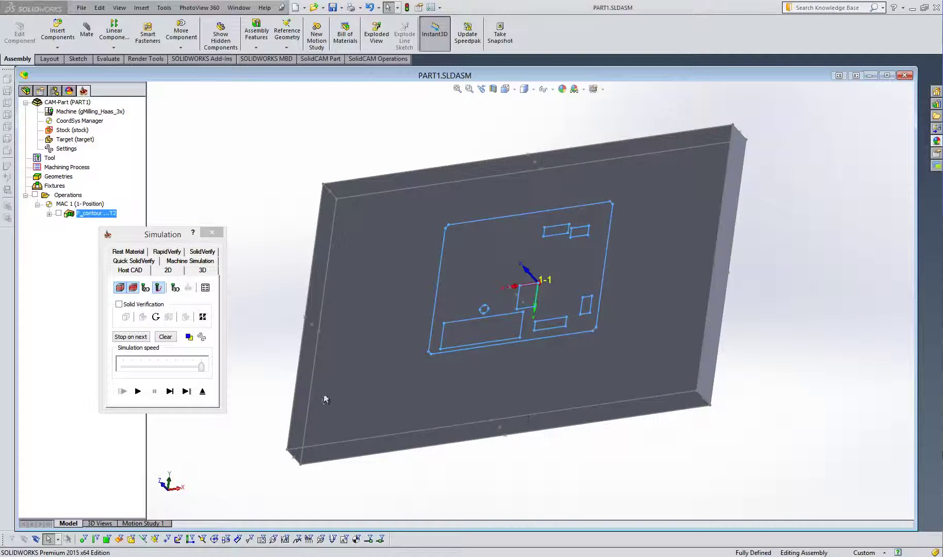
{"action": "left_click", "coordinate": [202, 251]}
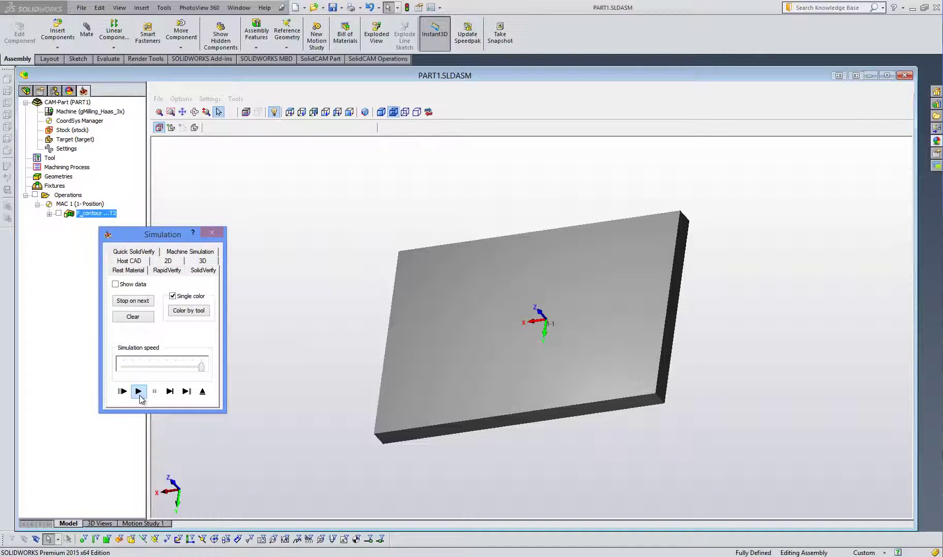
{"action": "left_click", "coordinate": [138, 392]}
{"action": "left_click_drag", "start_coordinate": [307, 372], "coordinate": [350, 361]}
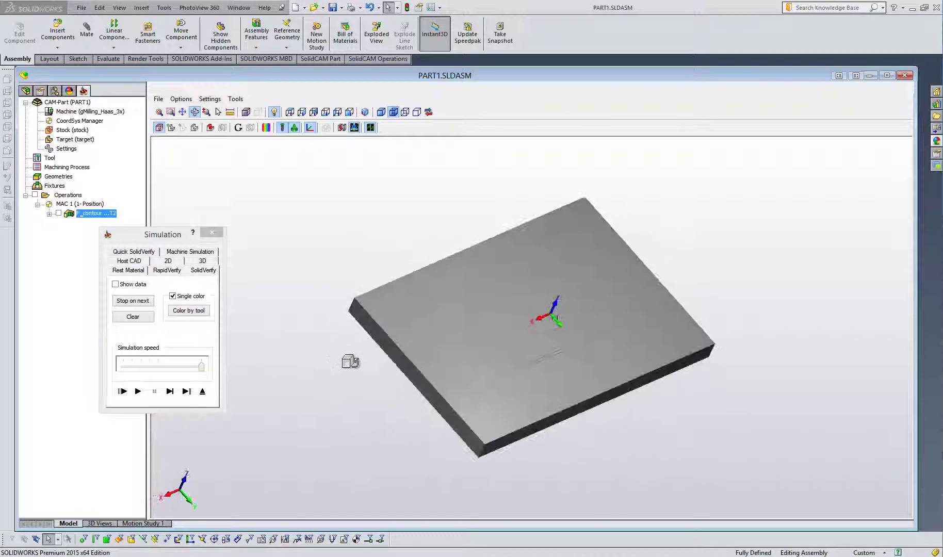
{"action": "scroll", "coordinate": [488, 337], "scroll_direction": "up", "scroll_amount": 5}
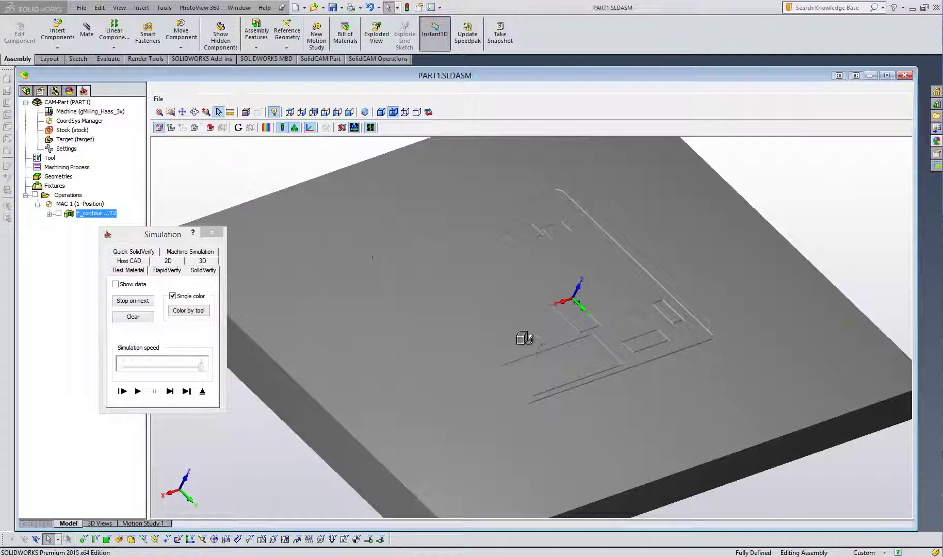
{"action": "key", "text": "f"}
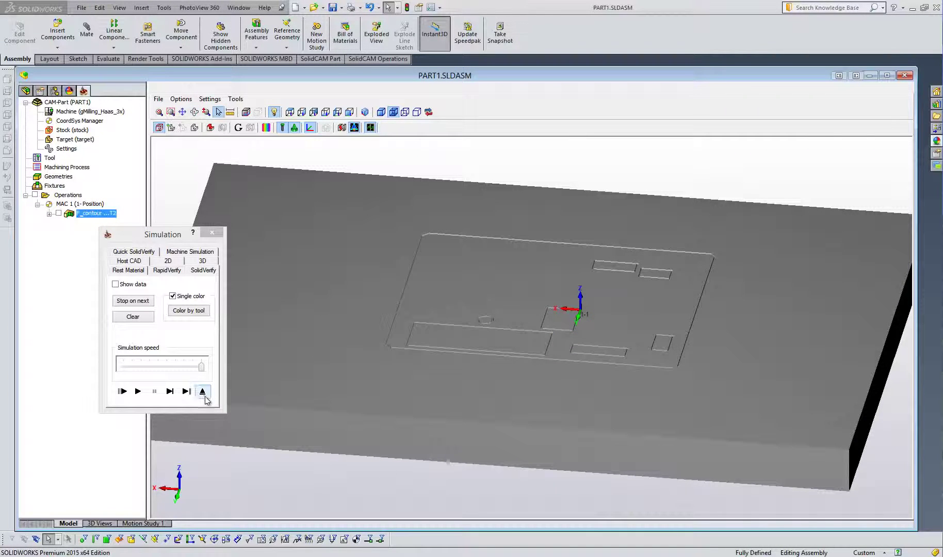
{"action": "left_click", "coordinate": [202, 392]}
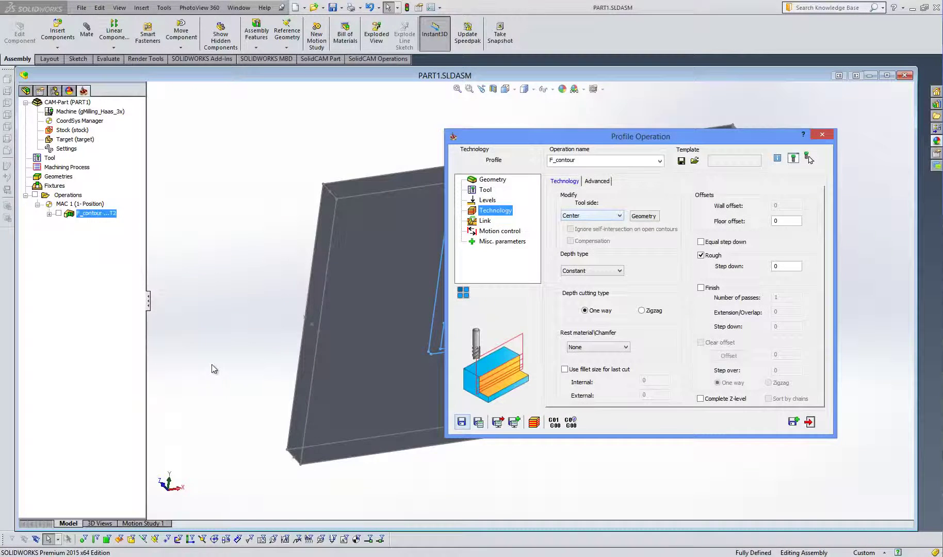
Step: Close the operation settings and generate the F_contour G-code under an entered file name
{"action": "left_click", "coordinate": [809, 421]}
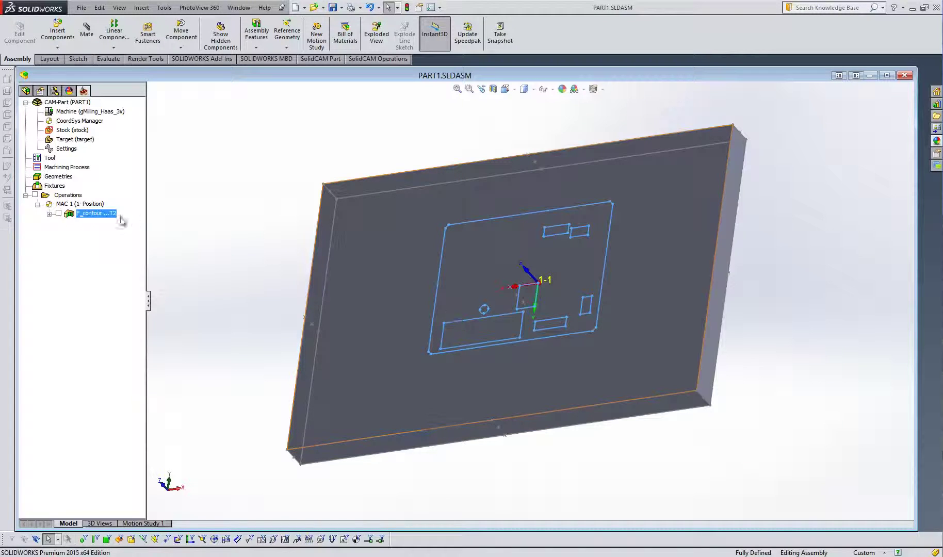
{"action": "right_click", "coordinate": [100, 215]}
{"action": "mouse_move", "coordinate": [139, 190]}
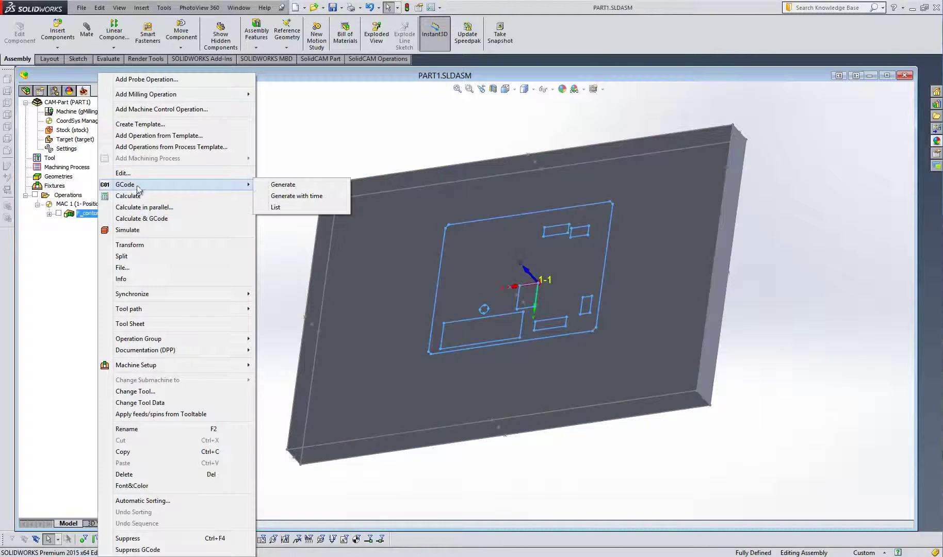
{"action": "left_click", "coordinate": [294, 185]}
{"action": "type", "text": "1"}
{"action": "key", "text": "Return"}
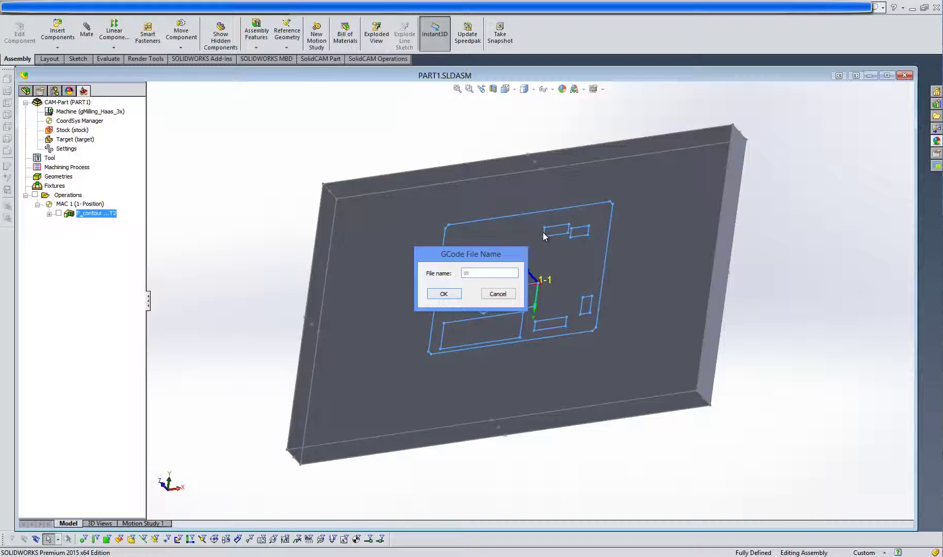
{"action": "key", "text": "Return"}
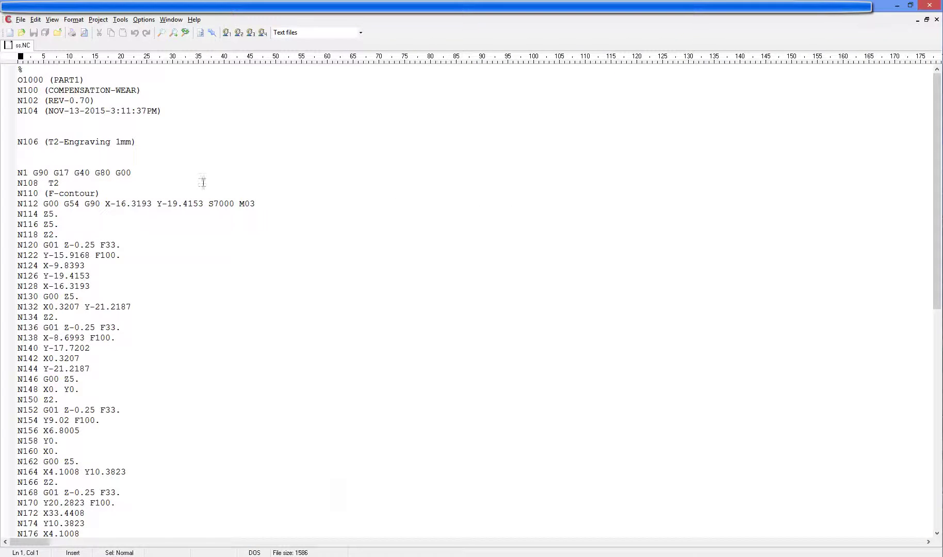
Step: Delete M03 from line N112 and change N254's X50.0 to X0.0
{"action": "left_click", "coordinate": [254, 204]}
{"action": "left_click_drag", "start_coordinate": [254, 204], "coordinate": [235, 202]}
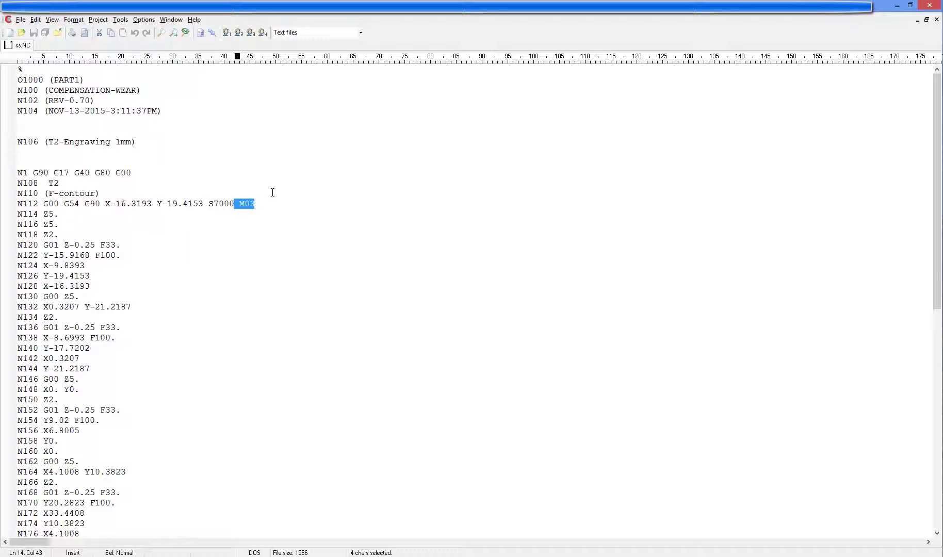
{"action": "key", "text": "Delete"}
{"action": "scroll", "coordinate": [272, 192], "scroll_direction": "down", "scroll_amount": 14}
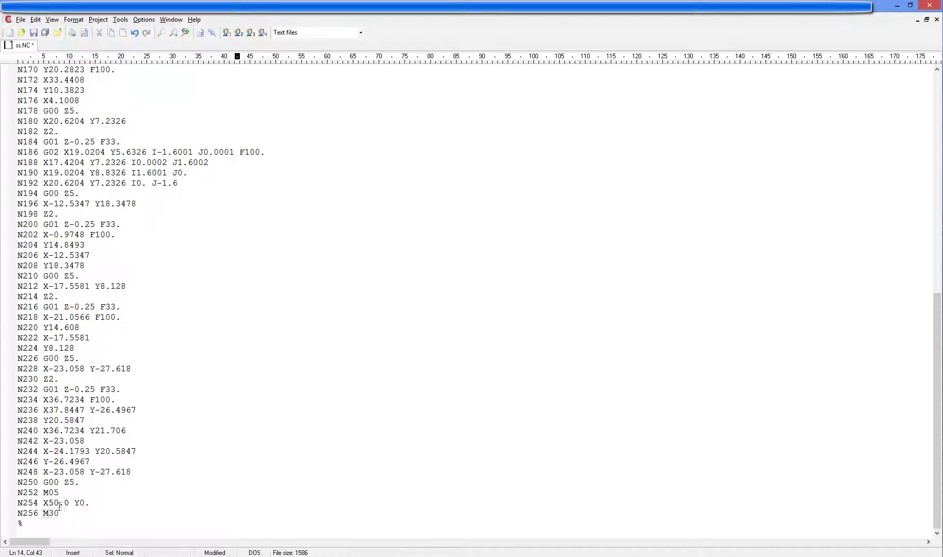
{"action": "left_click", "coordinate": [56, 503]}
{"action": "key", "text": "BackSpace"}
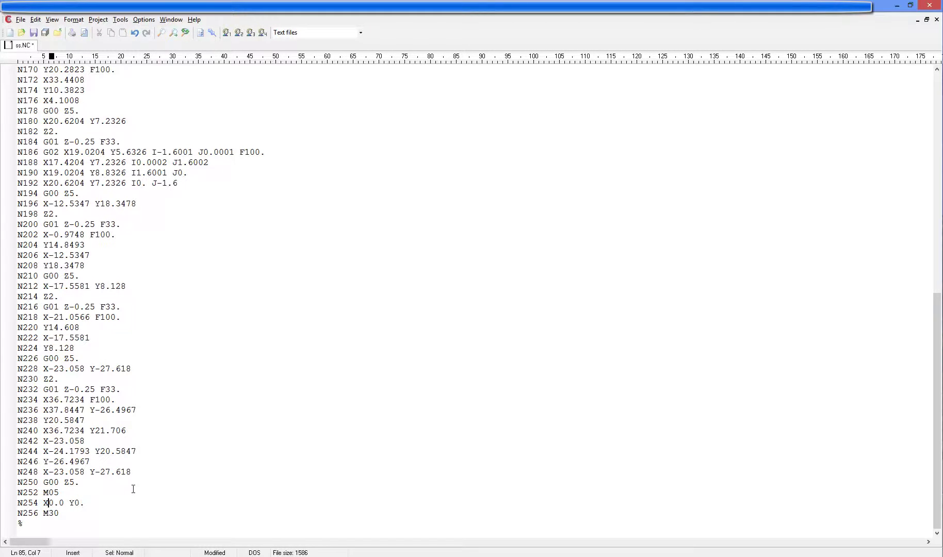
{"action": "left_click", "coordinate": [213, 423]}
{"action": "scroll", "coordinate": [215, 418], "scroll_direction": "up", "scroll_amount": 14}
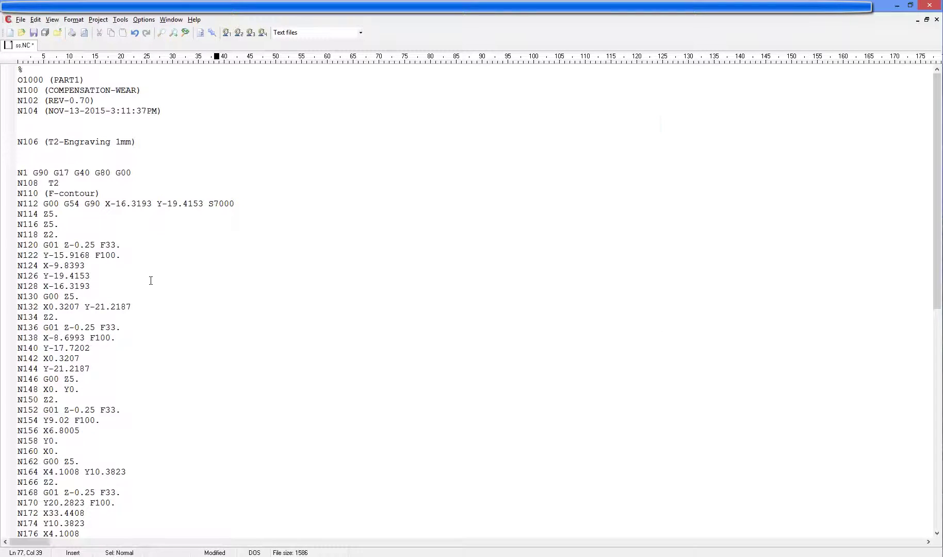
Step: Save the program under a new name, correcting it to Cutting line.tap
{"action": "key", "text": "ctrl+shift+s"}
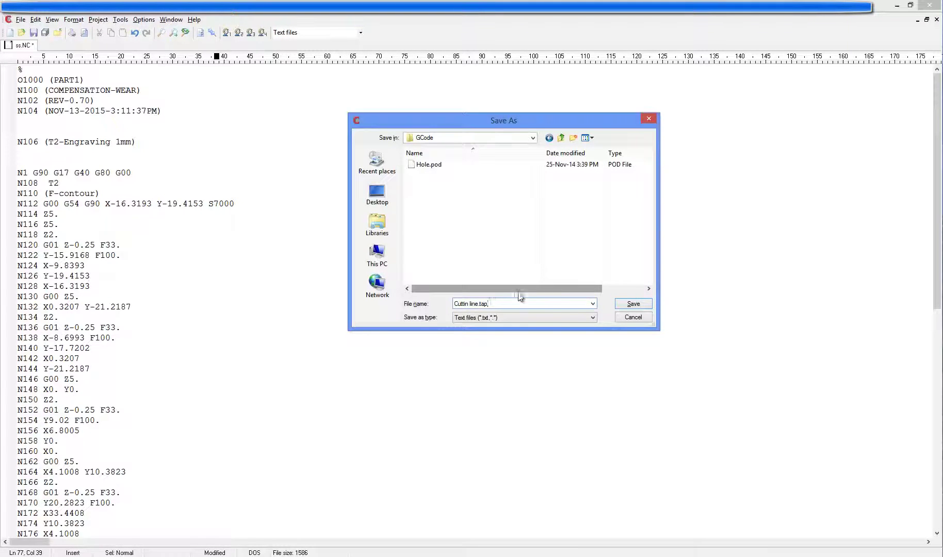
{"action": "left_click", "coordinate": [472, 305]}
{"action": "type", "text": "g"}
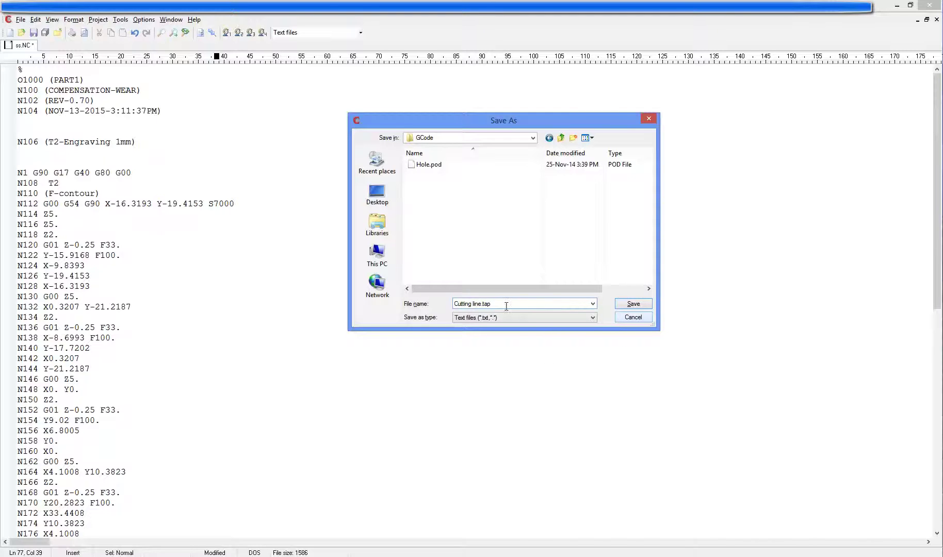
Step: Save Cutting line.tap, then load it into Mach3 with Load G-Code
{"action": "left_click", "coordinate": [632, 304]}
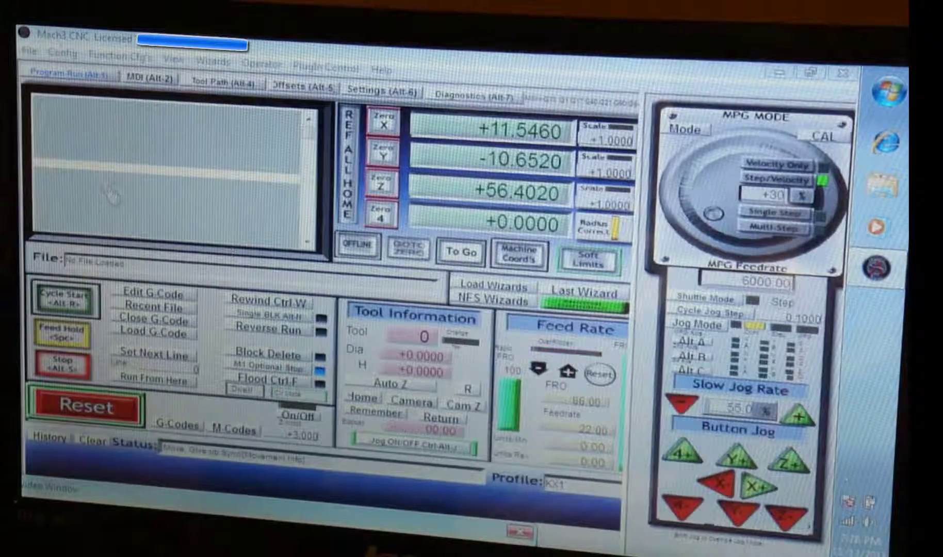
{"action": "left_click", "coordinate": [154, 332]}
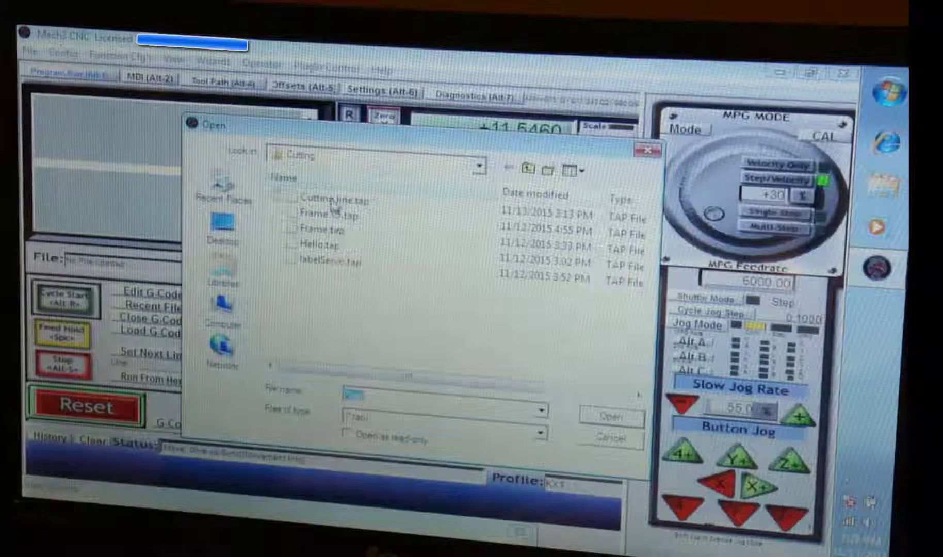
{"action": "double_click", "coordinate": [333, 201]}
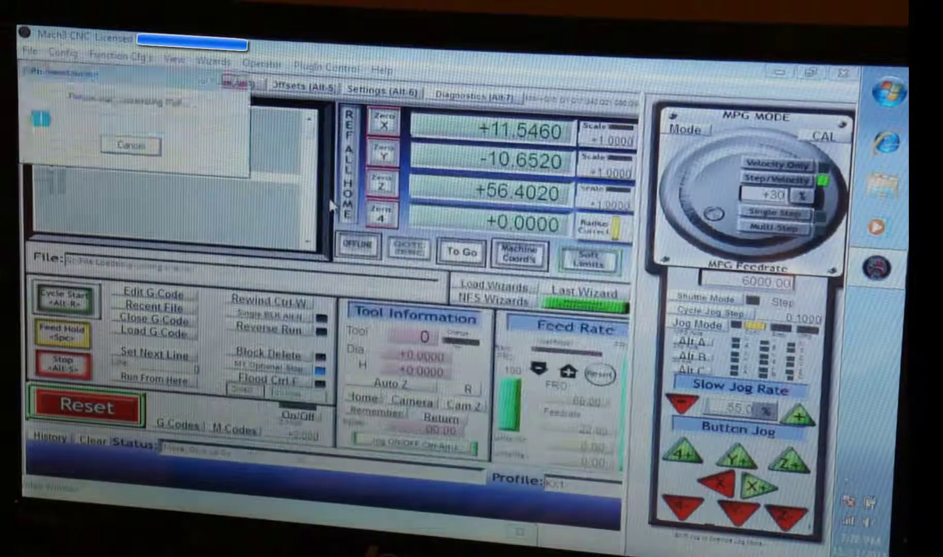